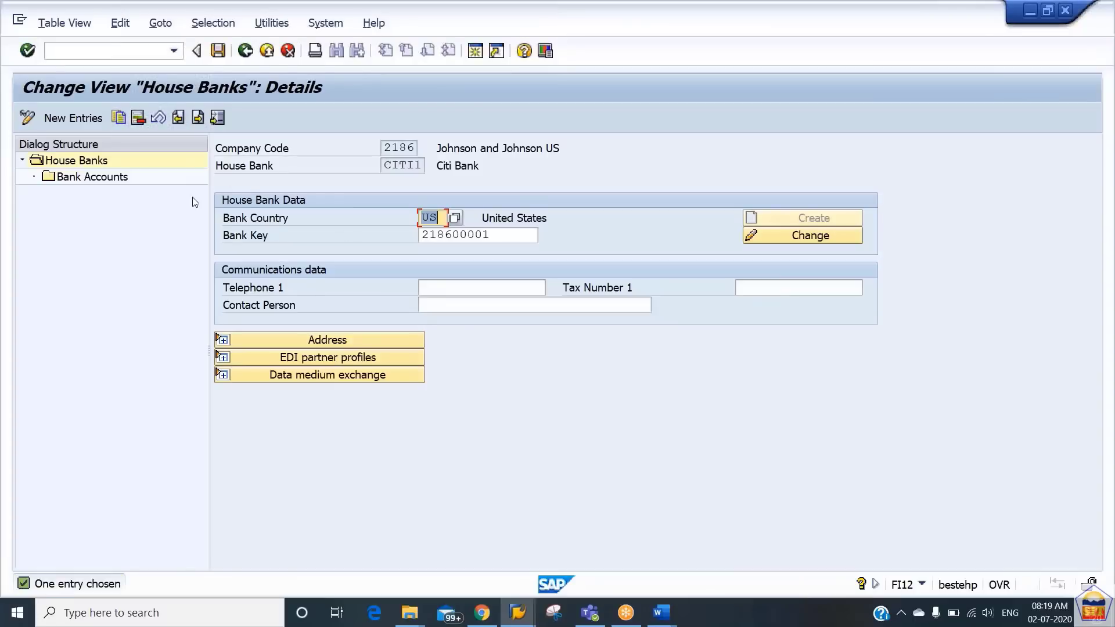
- Start a new house bank entry with ID CITI2 and bank country US for company code 2186
left_click(76, 117)
type("citi2")
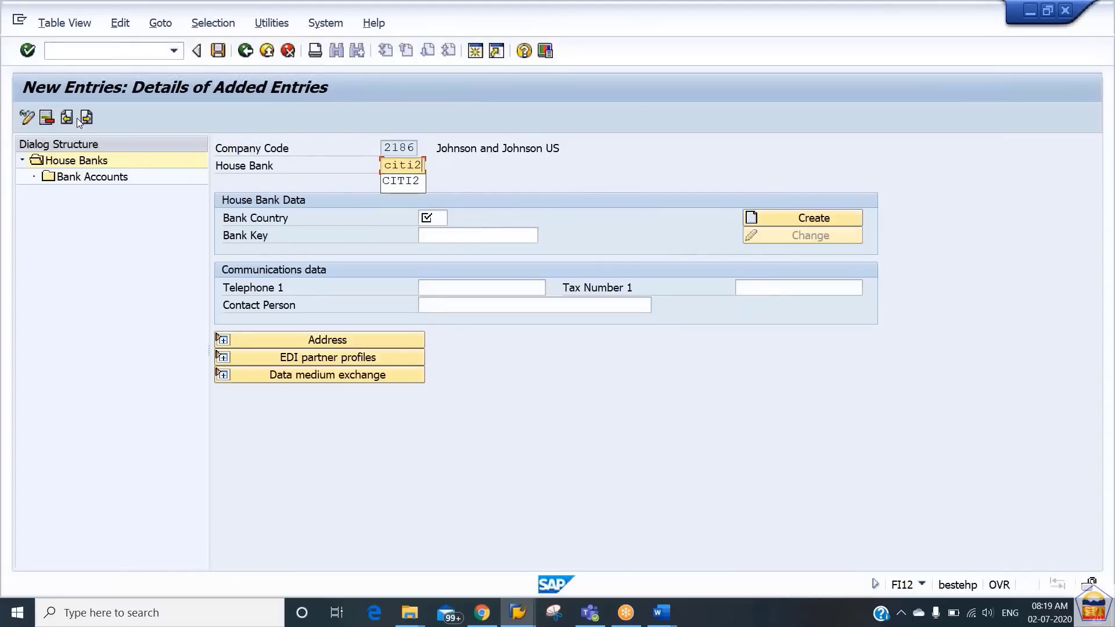
key("Tab")
type("us")
- Assign bank key 218600001 to house bank CITI2 and save the entry with the proposed customizing request
key("Tab")
key("Tab")
key("shift+Tab")
key("BackSpace")
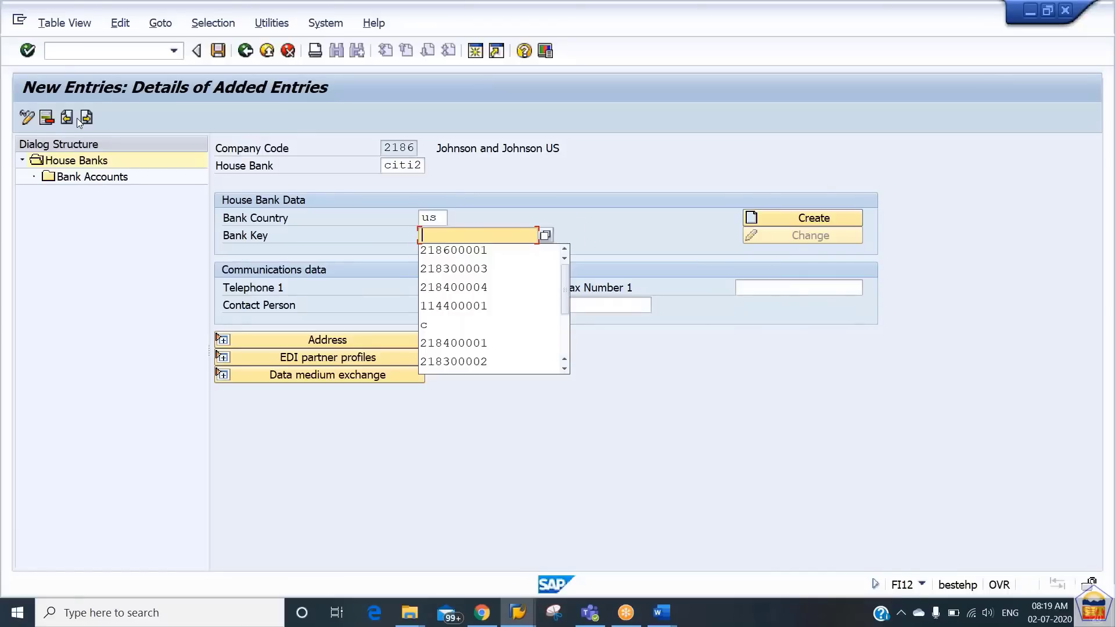
key("Down")
key("Tab")
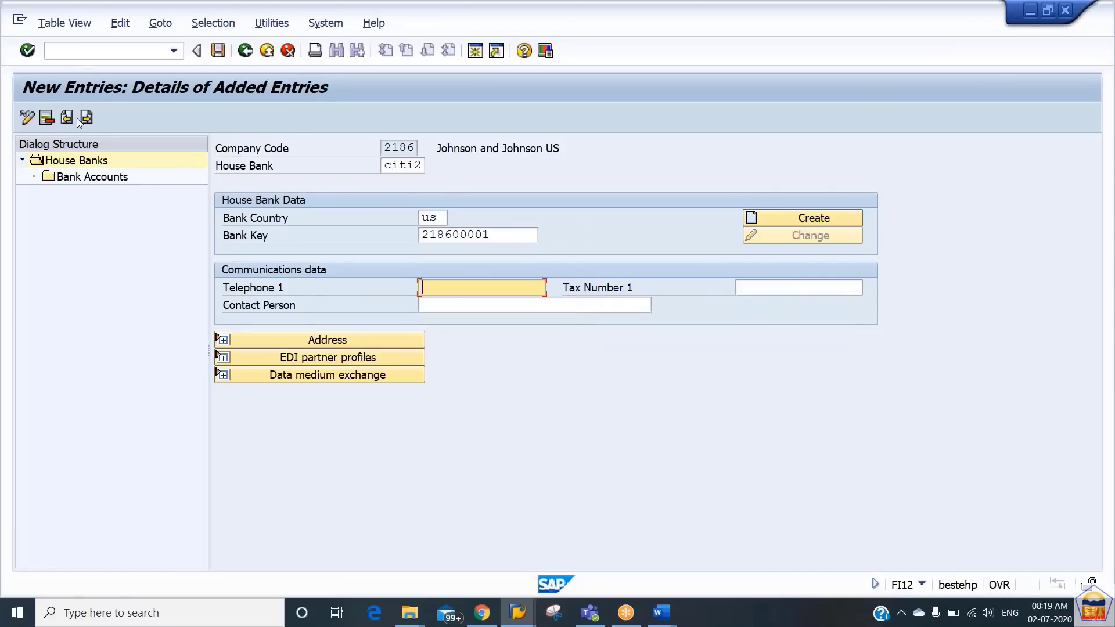
key("shift+Tab")
key("Return")
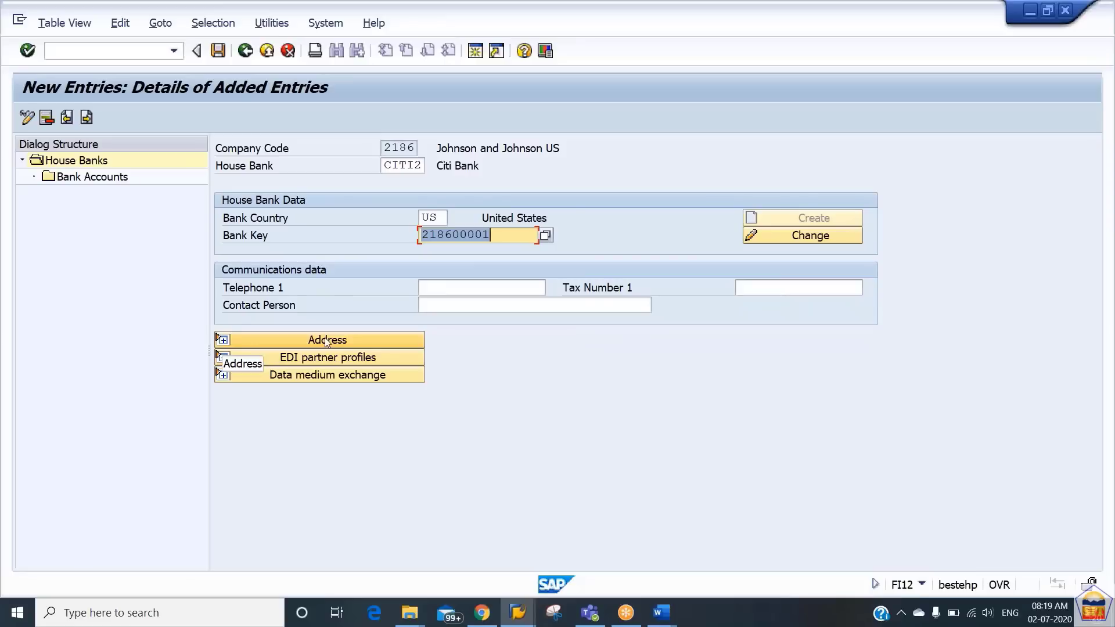
key("ctrl+s")
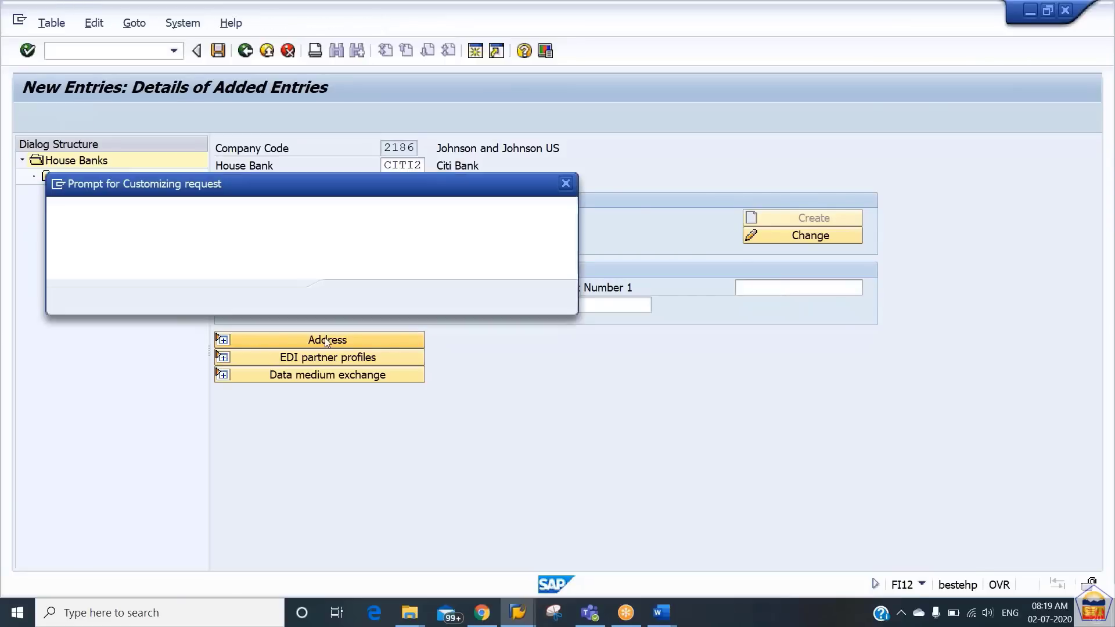
key("Return")
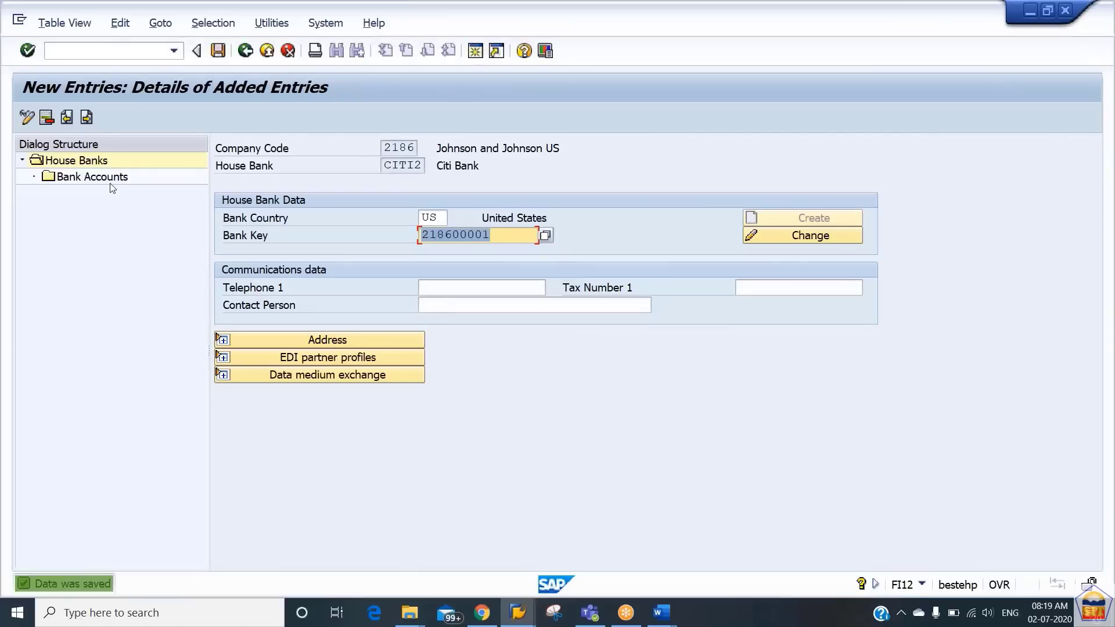
- Start a new bank account entry under house bank CITI2 with account ID 00002
left_click(93, 178)
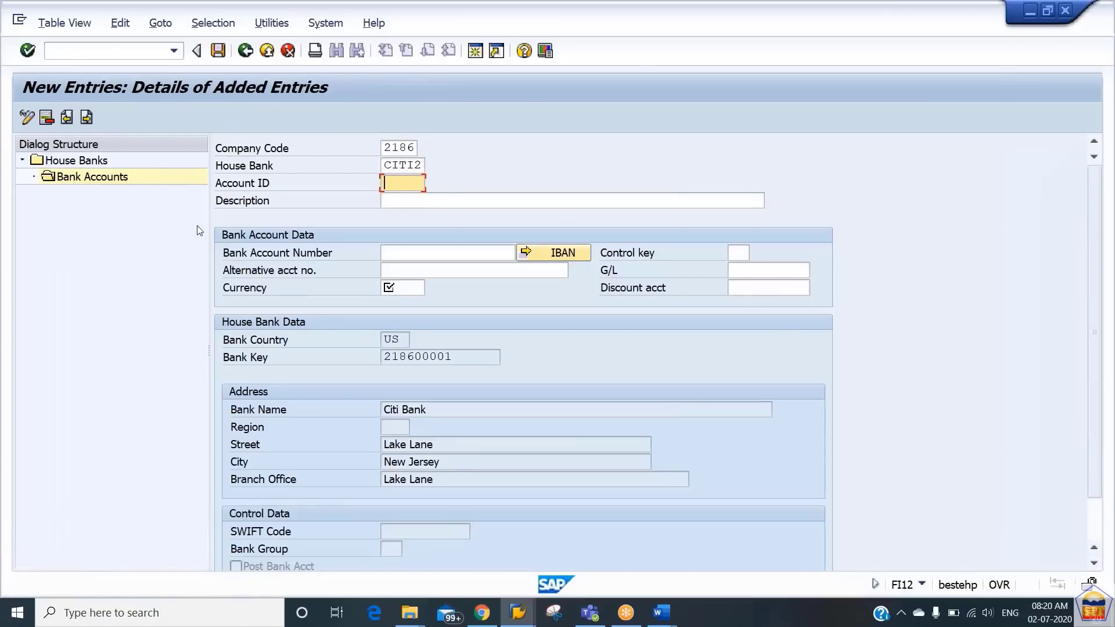
key("Down")
key("Down")
key("Down")
key("Down")
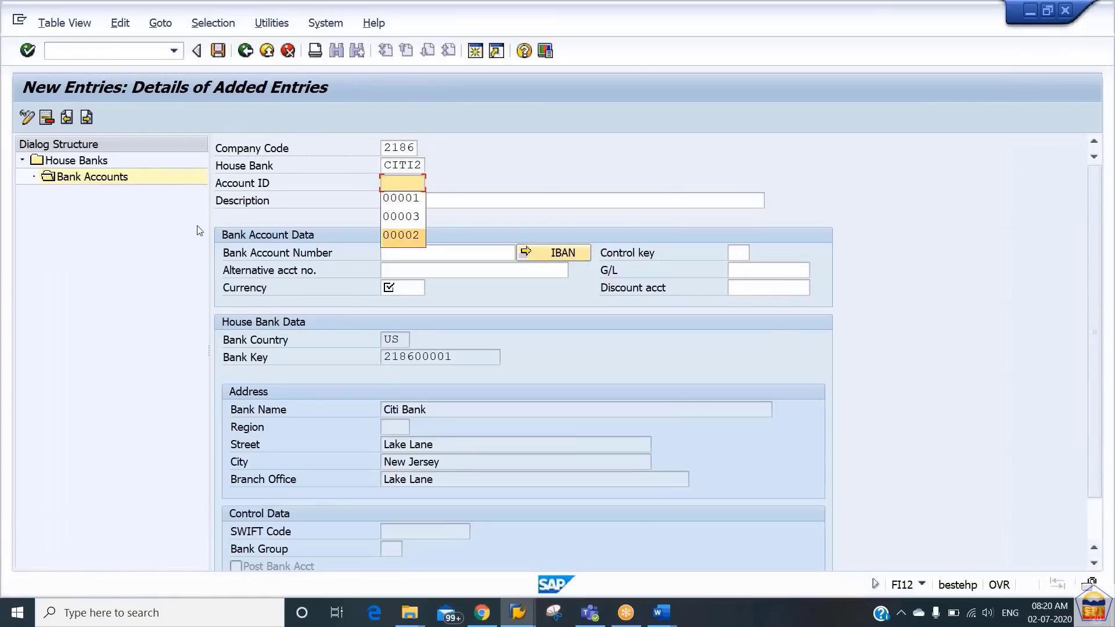
key("Tab")
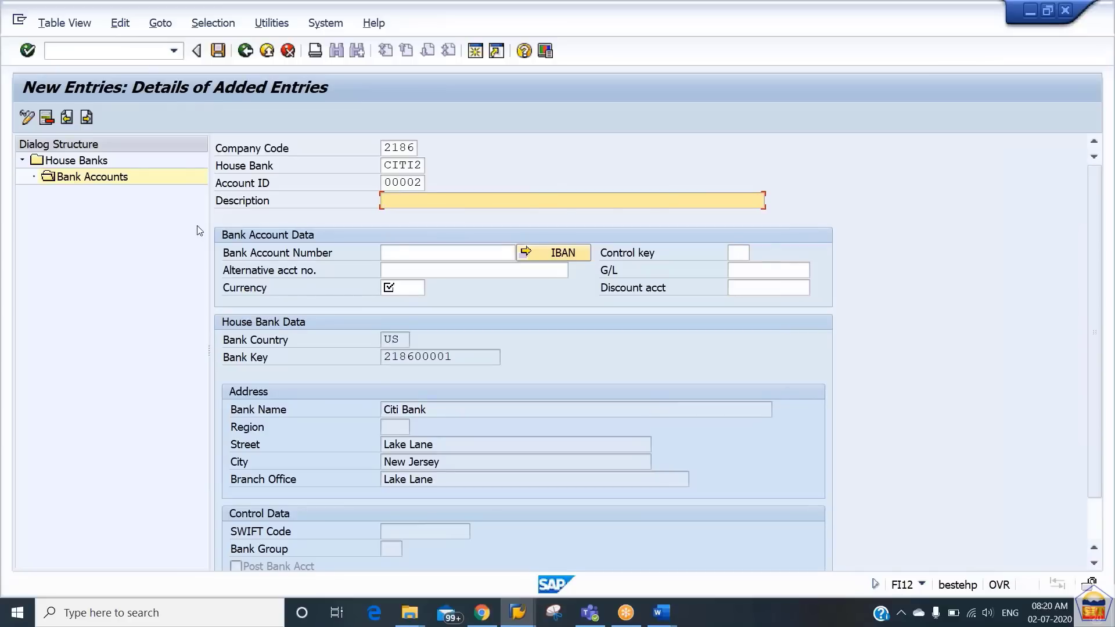
- Set the bank account's description to "Citi Bank Payment Collection A/c"
key("Down")
key("Down")
key("Down")
key("Down")
key("Tab")
key("shift+Tab")
key("BackSpace")
key("BackSpace")
key("BackSpace")
key("BackSpace")
key("BackSpace")
key("BackSpace")
key("BackSpace")
key("BackSpace")
key("BackSpace")
key("BackSpace")
key("BackSpace")
key("BackSpace")
key("Tab")
key("shift+Tab")
key("End")
key("BackSpace")
key("BackSpace")
key("BackSpace")
key("BackSpace")
key("BackSpace")
key("BackSpace")
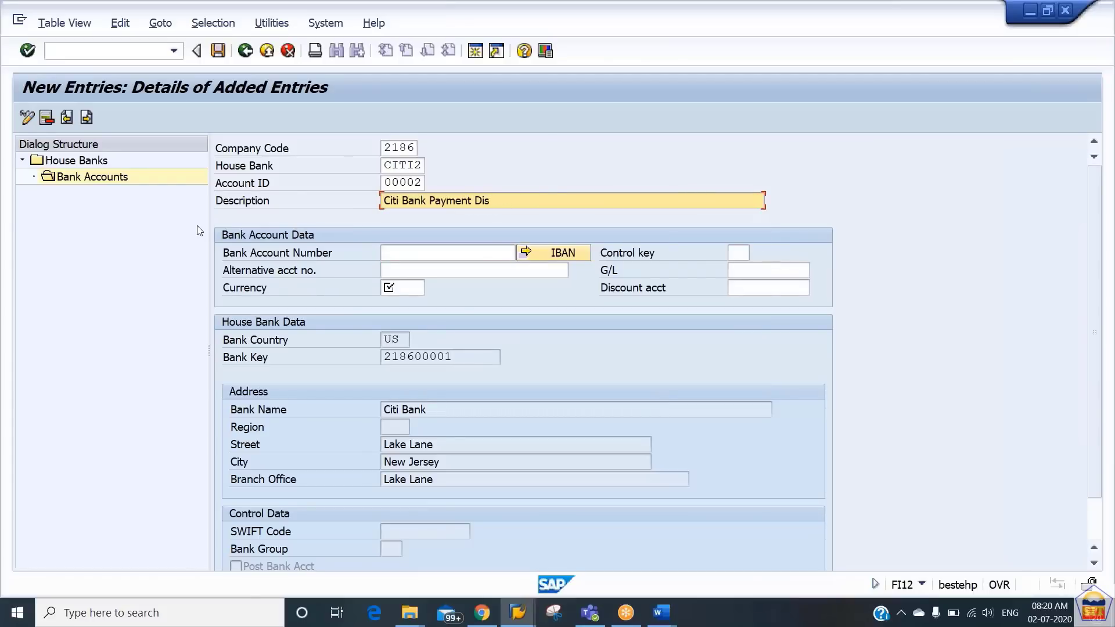
key("BackSpace")
key("BackSpace")
key("BackSpace")
key("BackSpace")
key("BackSpace")
key("BackSpace")
key("BackSpace")
key("BackSpace")
key("BackSpace")
key("BackSpace")
key("BackSpace")
key("BackSpace")
key("Down")
key("Down")
key("Return")
key("Tab")
key("Tab")
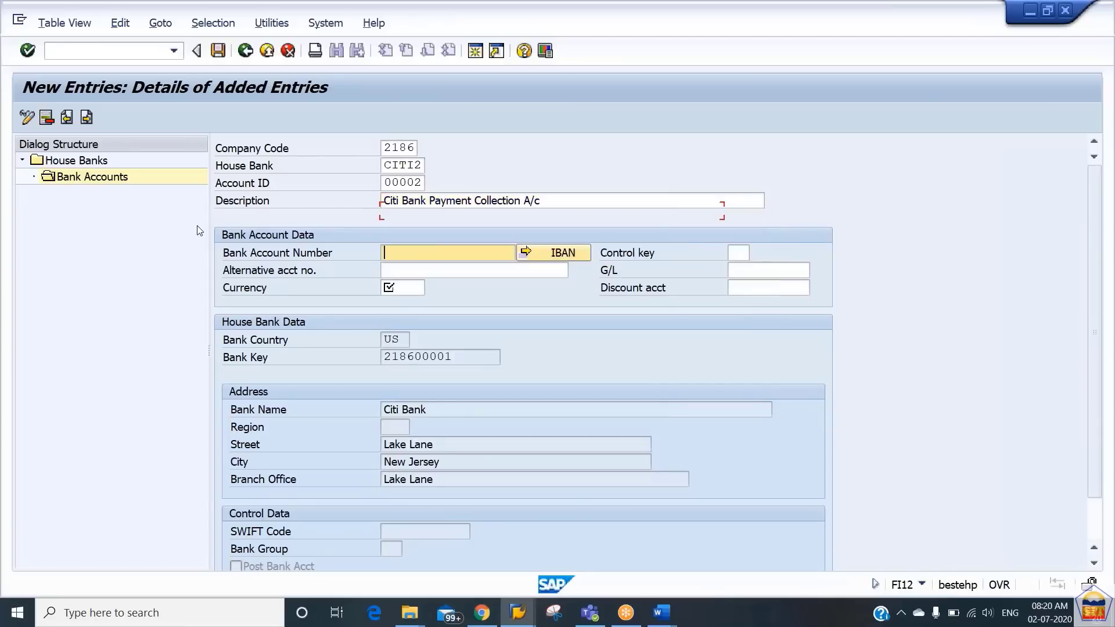
- Enter the bank account number for the new bank account, changing the last digit of a previously used number to 1
key("shift+Tab")
key("BackSpace")
key("Down")
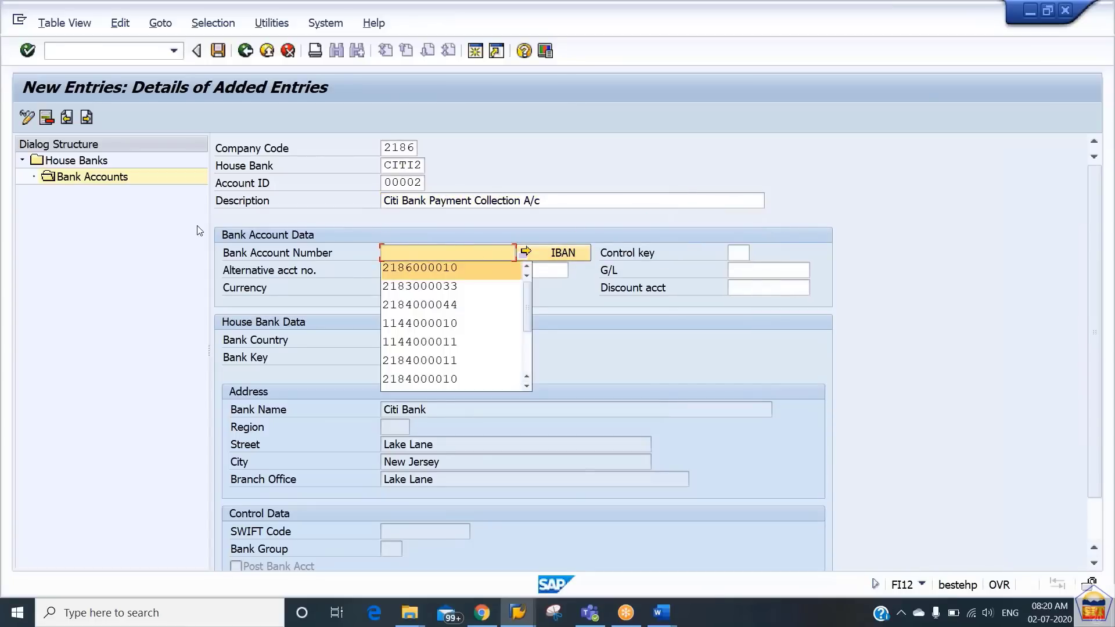
key("Return")
key("BackSpace")
type("186000011")
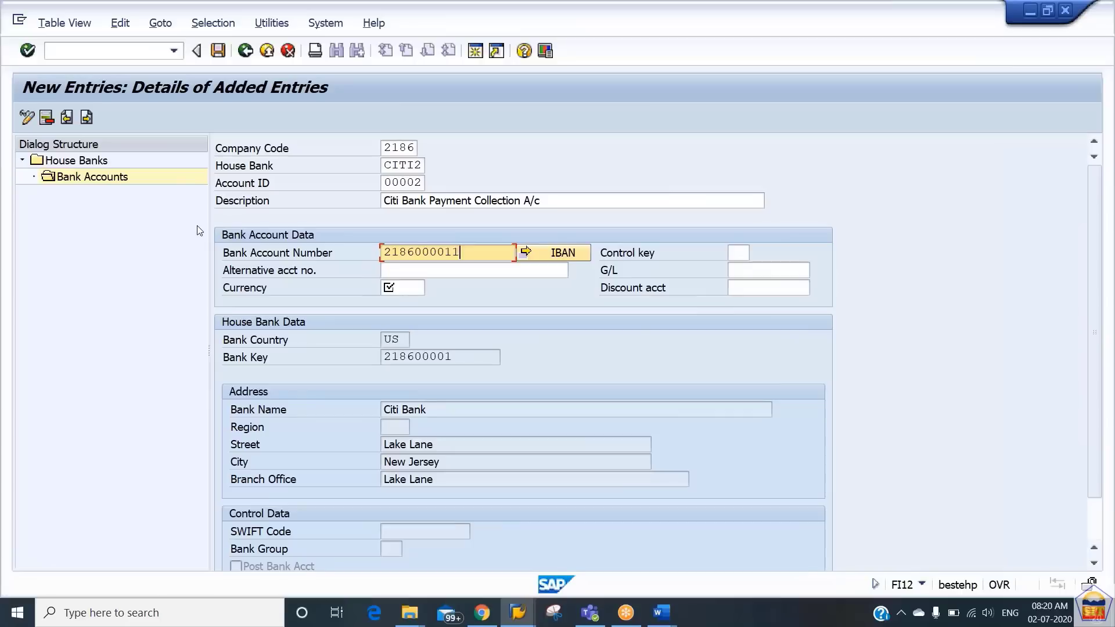
- Set the bank account's G/L account to 200101
key("Tab")
key("Tab")
key("Tab")
key("Tab")
key("Down")
key("Return")
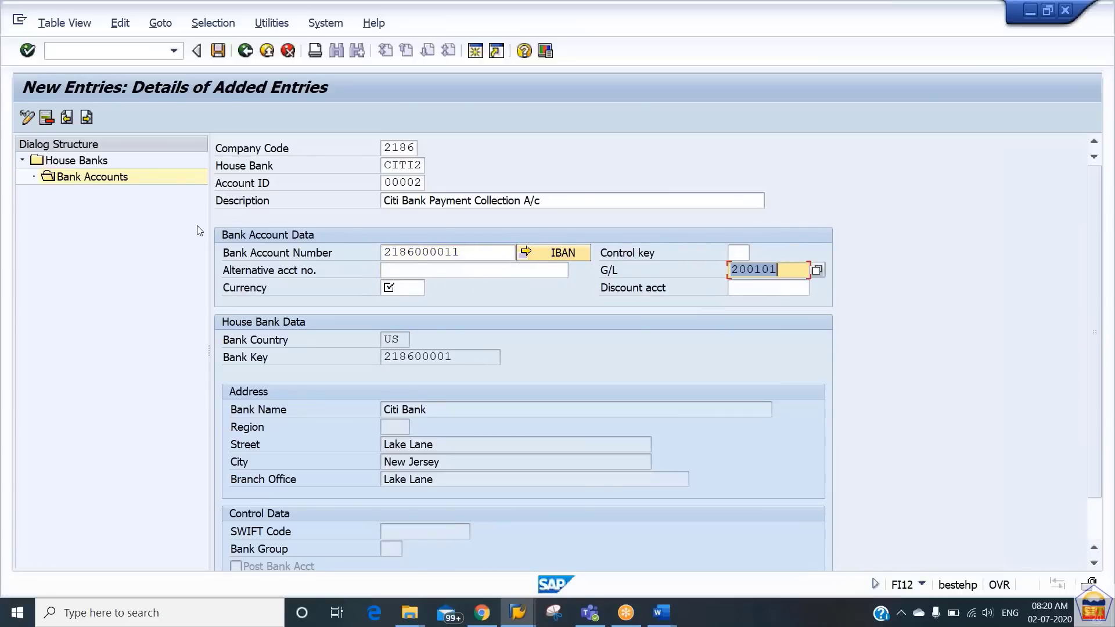
- Open transaction FS00 in a new session and display G/L account 200101 in company code 2186
left_click(477, 52)
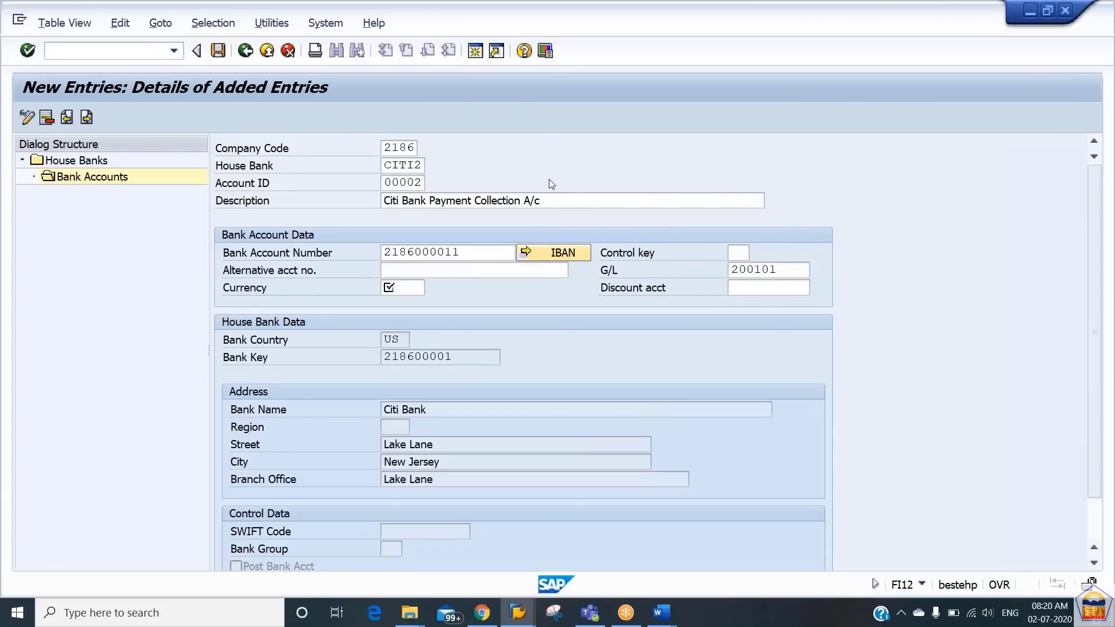
type("fs00")
key("Return")
type("200101")
key("Tab")
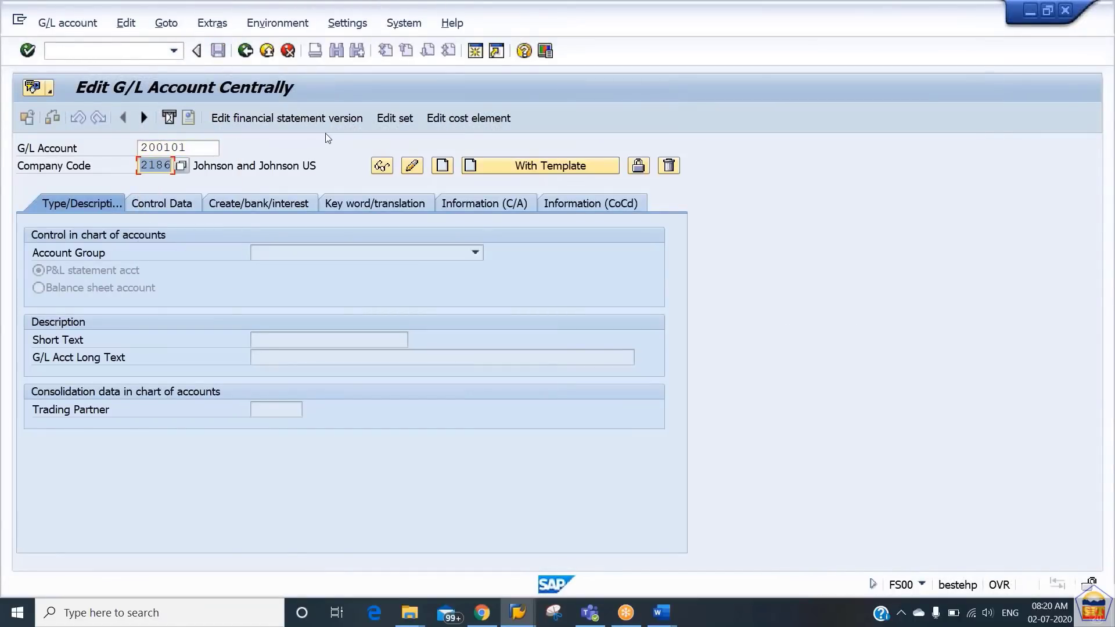
key("Return")
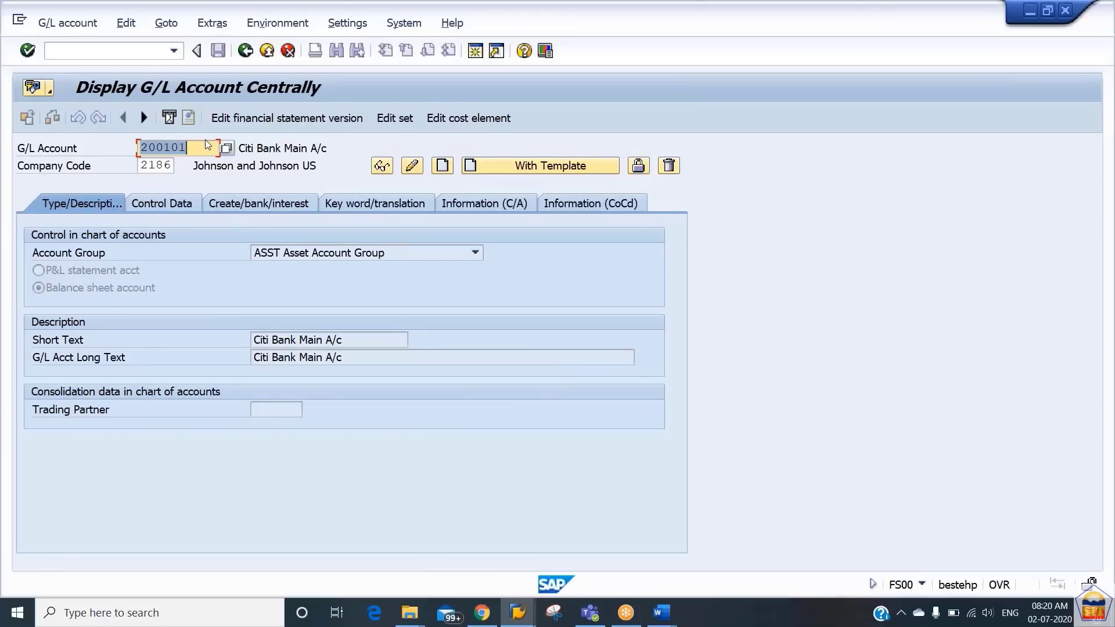
- Start creating G/L account 200150 in company code 2186, using account 200101 of company code 2186 as the template
key("BackSpace")
type("c")
key("Return")
type("2001")
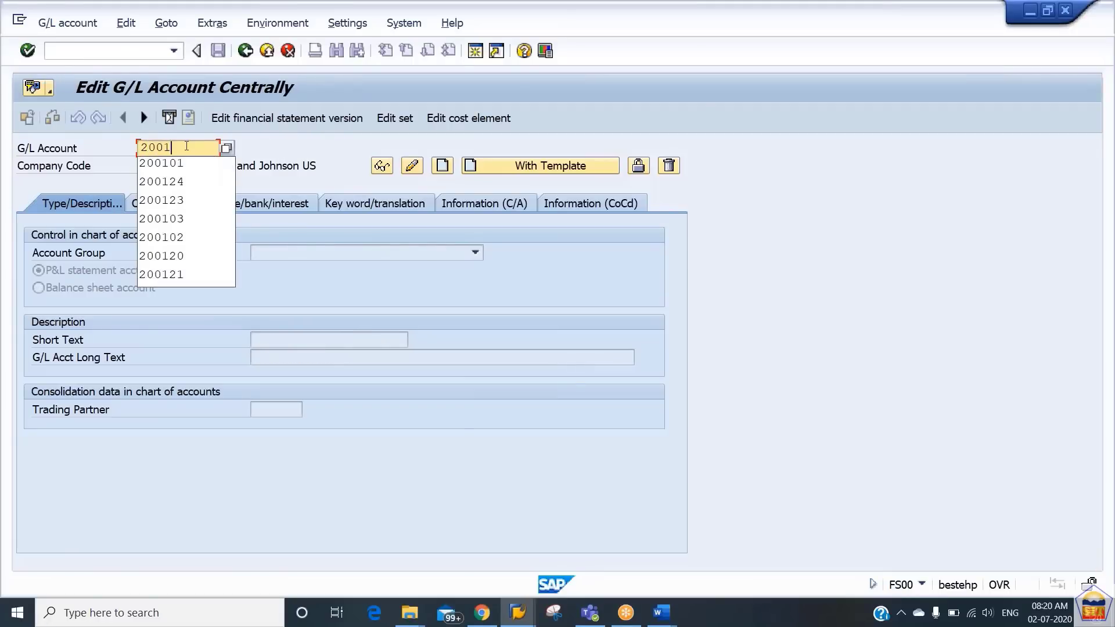
type("50")
left_click(568, 167)
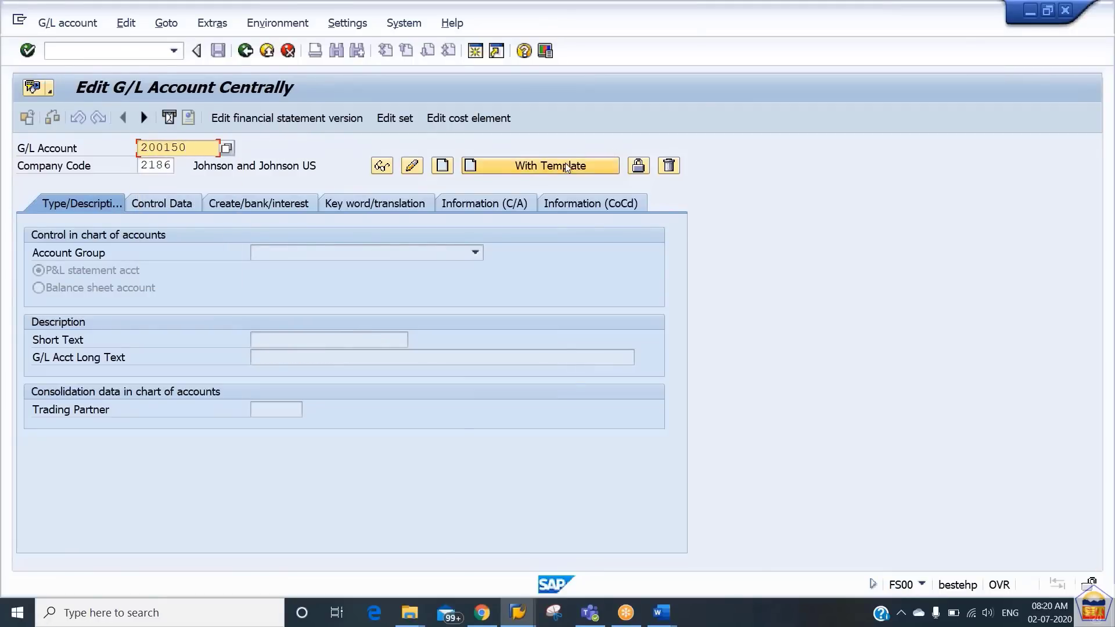
type("ANNUALCHAR")
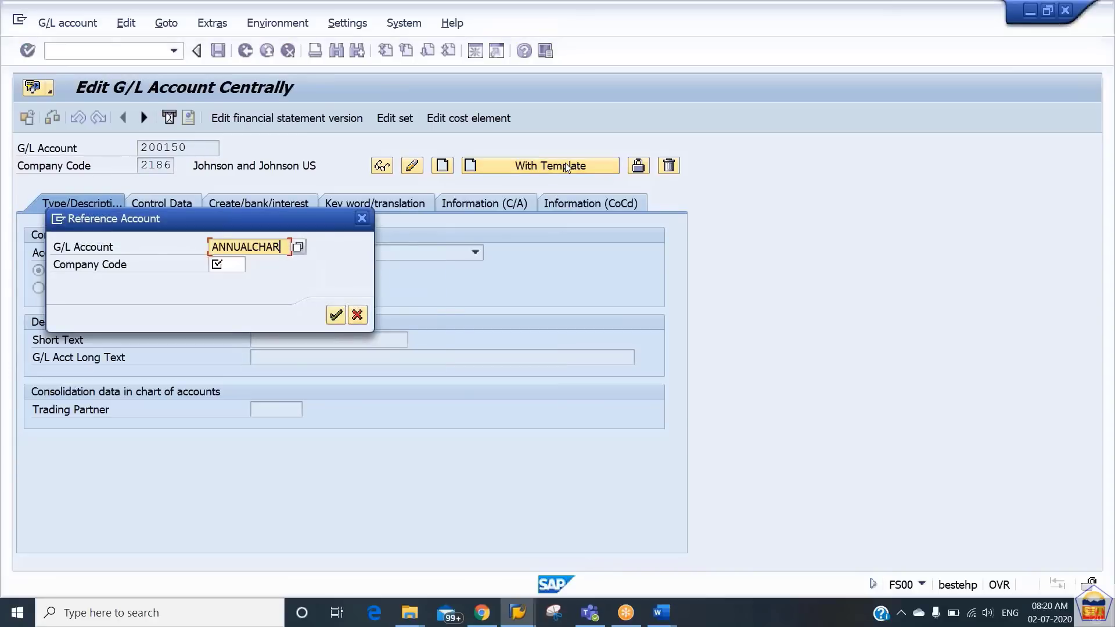
key("shift+Home")
type("200101")
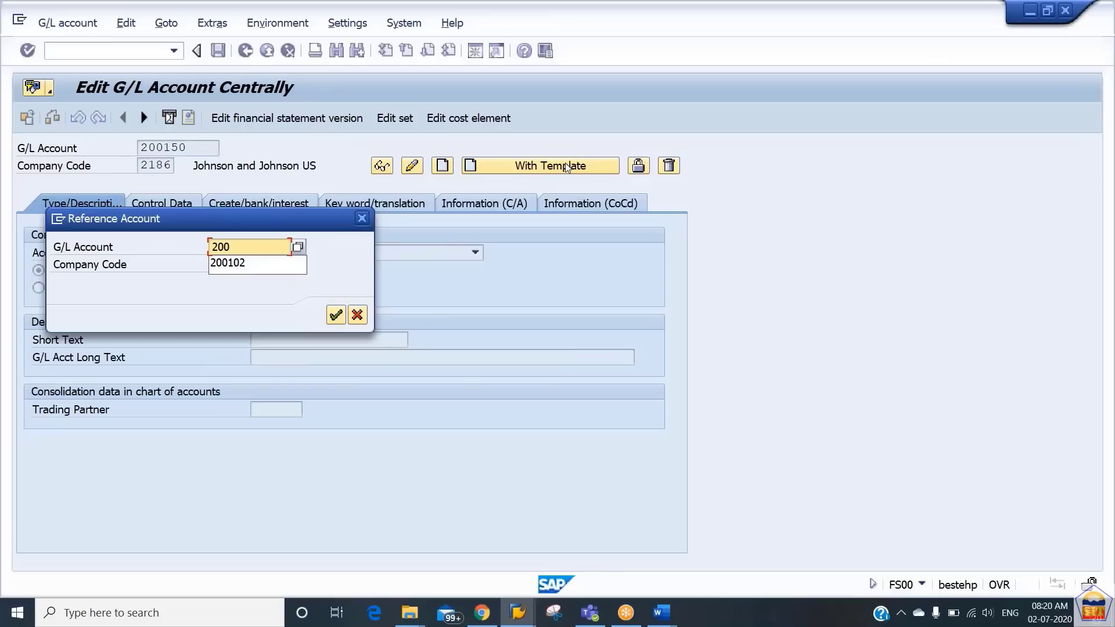
key("Tab")
type("2186")
key("Return")
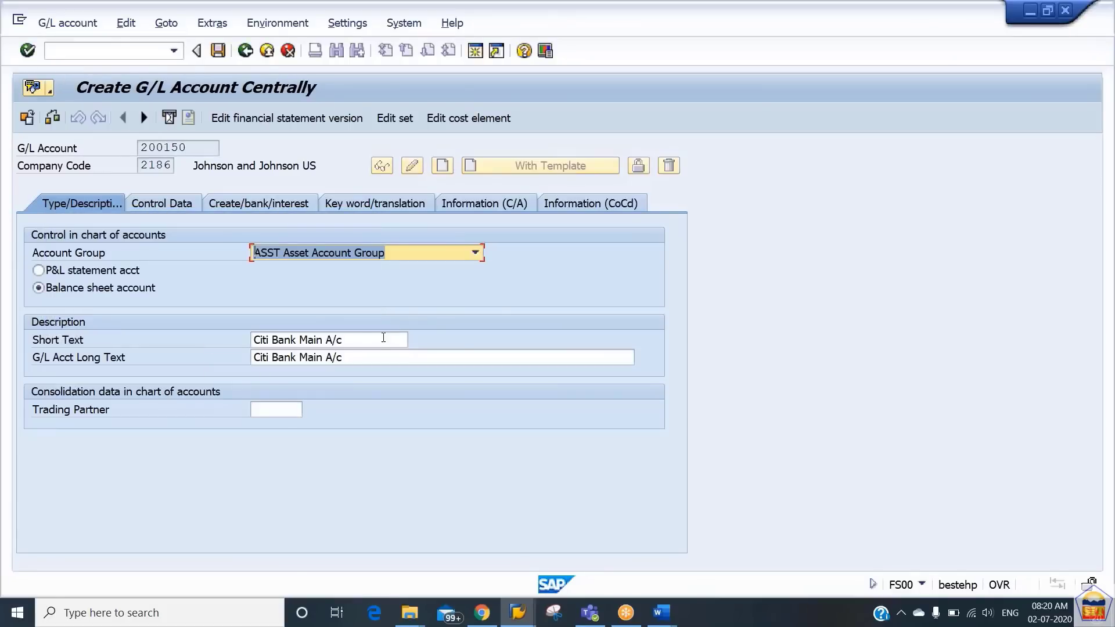
- Replace the short text of G/L account 200150 with "Lockbox Payment A/c"
left_click(383, 337)
key("shift+Home")
type("L")
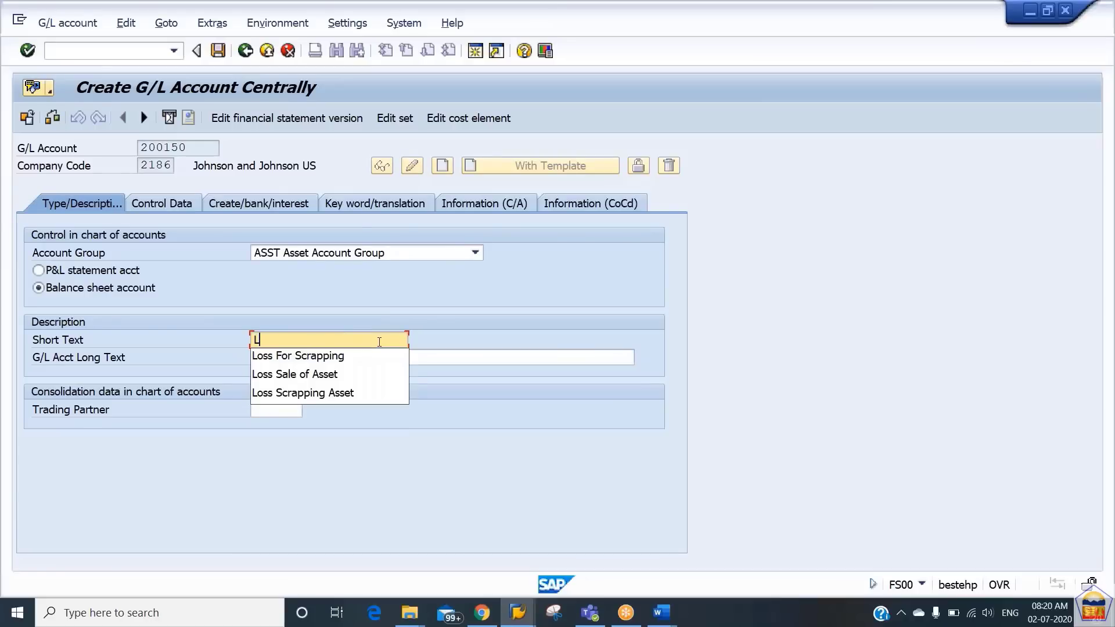
type("ockbo")
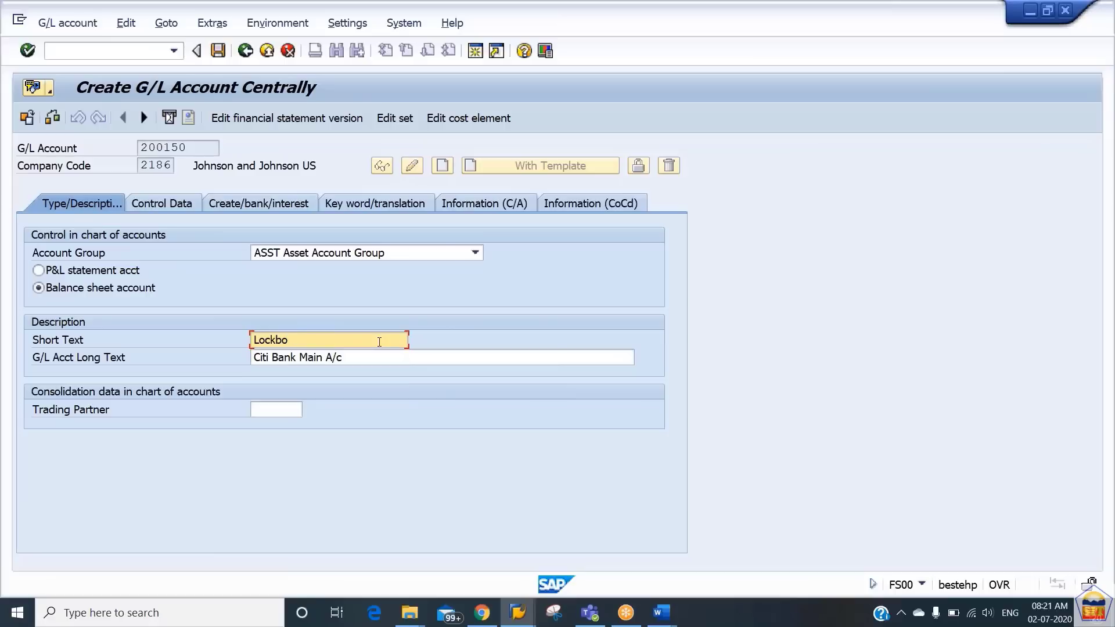
type("x Payment A/c")
- Copy the short text into the G/L account's long text and save the account
key("ctrl+a")
key("ctrl+c")
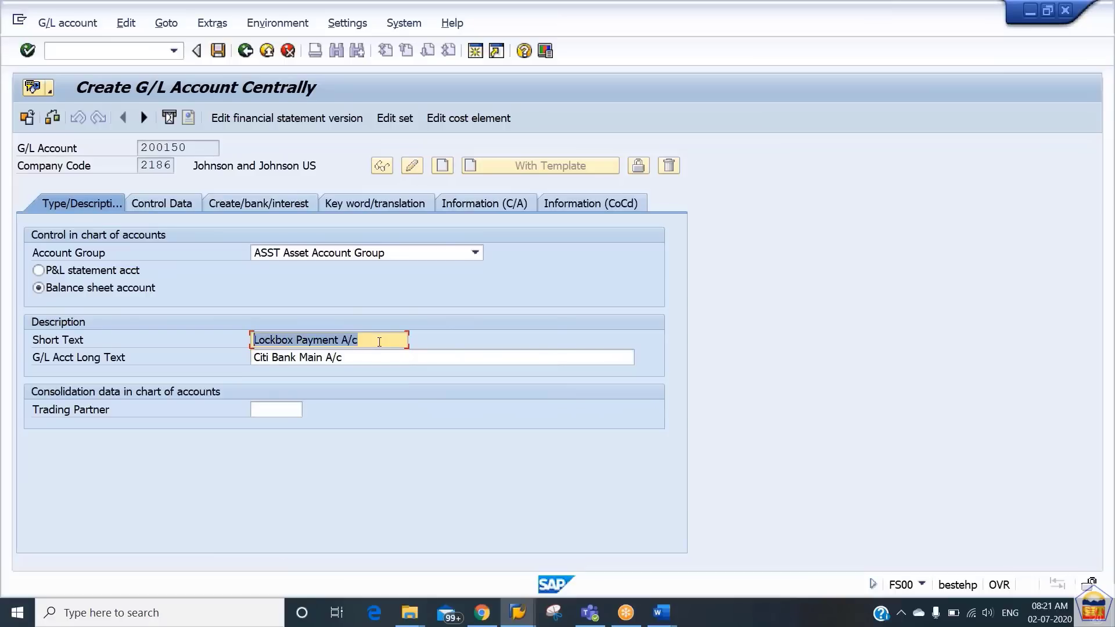
key("Tab")
key("ctrl+v")
key("ctrl+s")
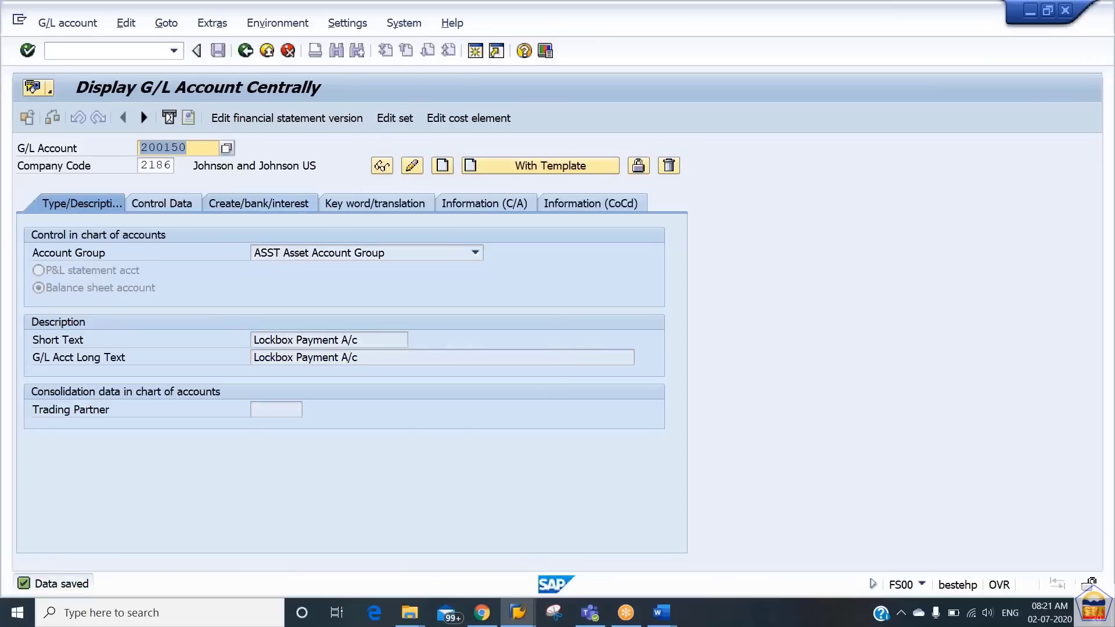
- Back in the CITI2 bank account entry, set the G/L account to 200150 and currency to USD, and save without transporting the IBAN
key("alt+Tab")
key("BackSpace")
key("BackSpace")
type("50")
key("Tab")
type("usd")
key("Return")
key("ctrl+s")
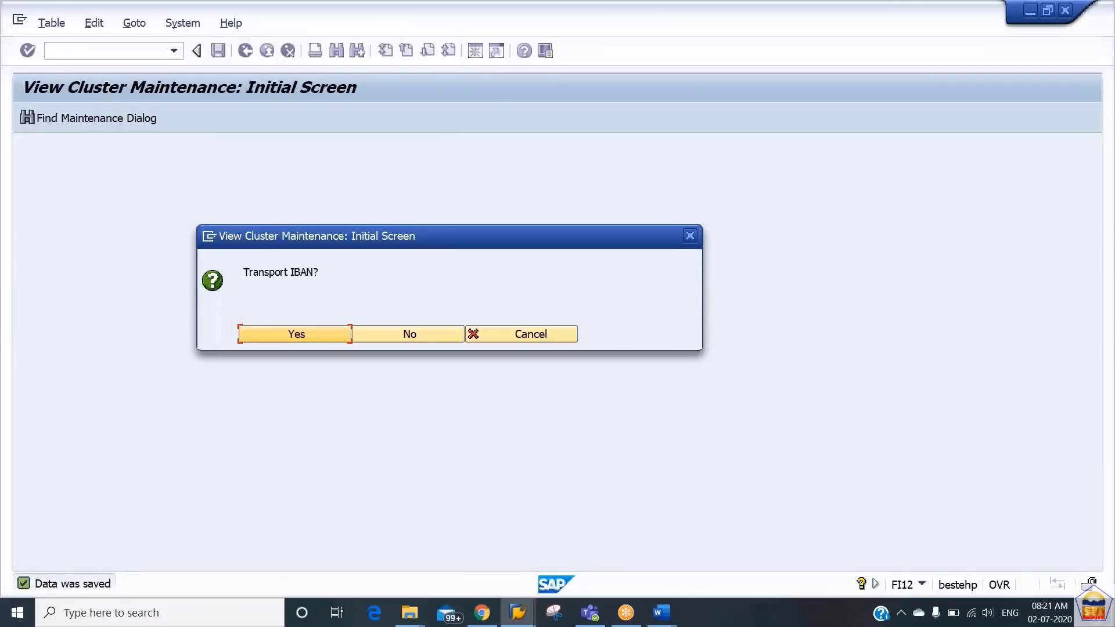
left_click(379, 336)
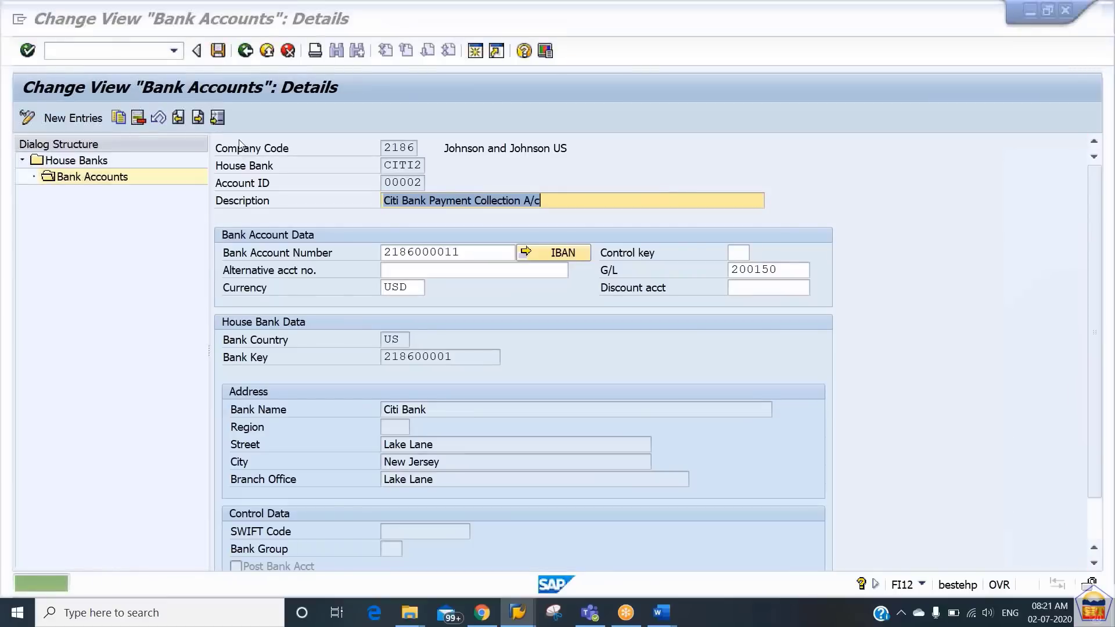
- Switch to the Word document and look up the step for defining lockbox accounts for the house bank
key("alt+Tab")
key("alt+Tab")
scroll(551, 348, "down", 5)
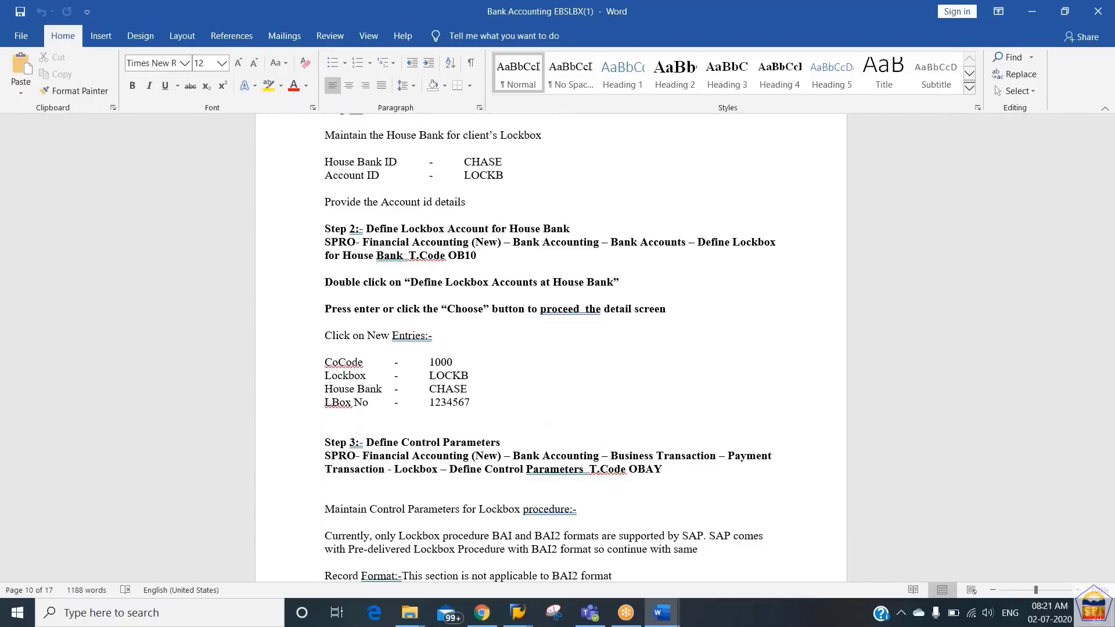
- Return to SAP, leave the bank accounts view for transaction OB10, and start new lockbox entries
key("alt+Tab")
left_click(53, 54)
type("/n")
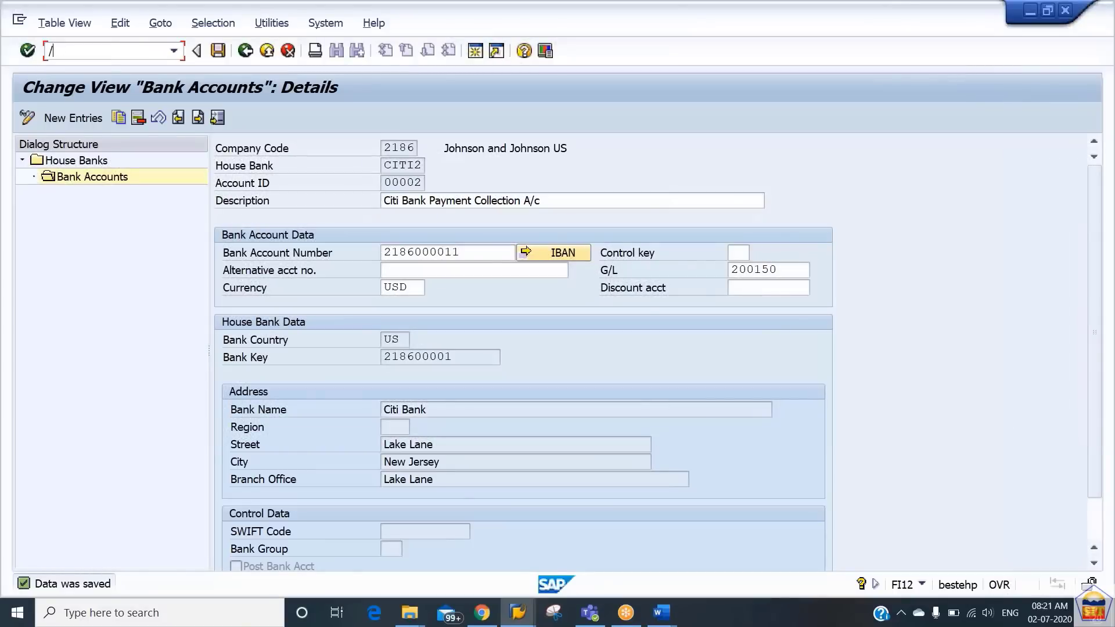
type("ob10")
key("Return")
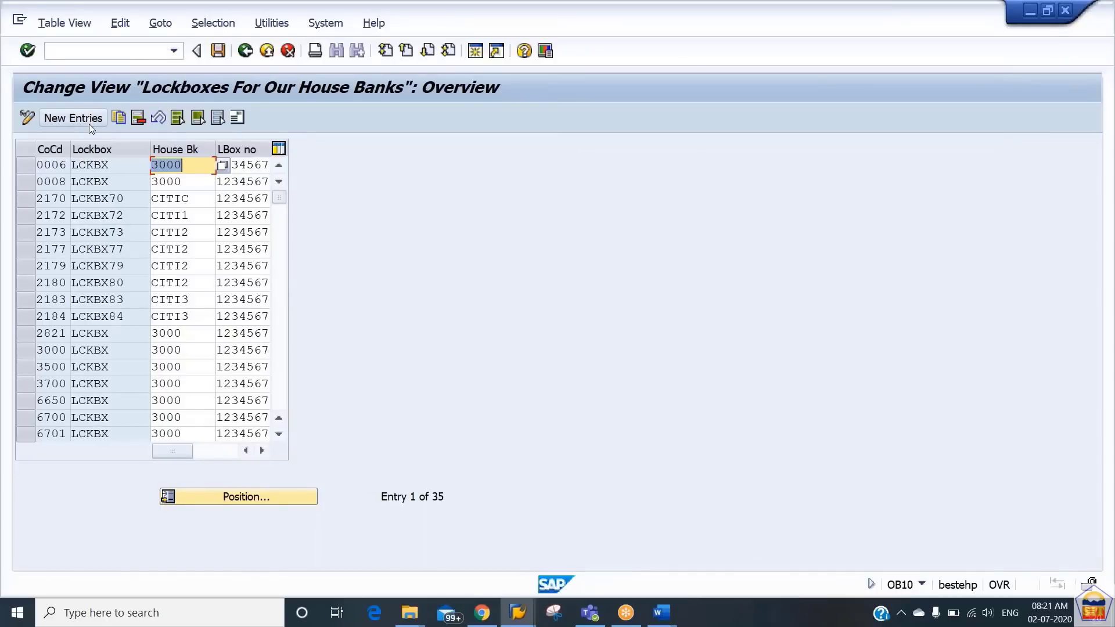
left_click(88, 124)
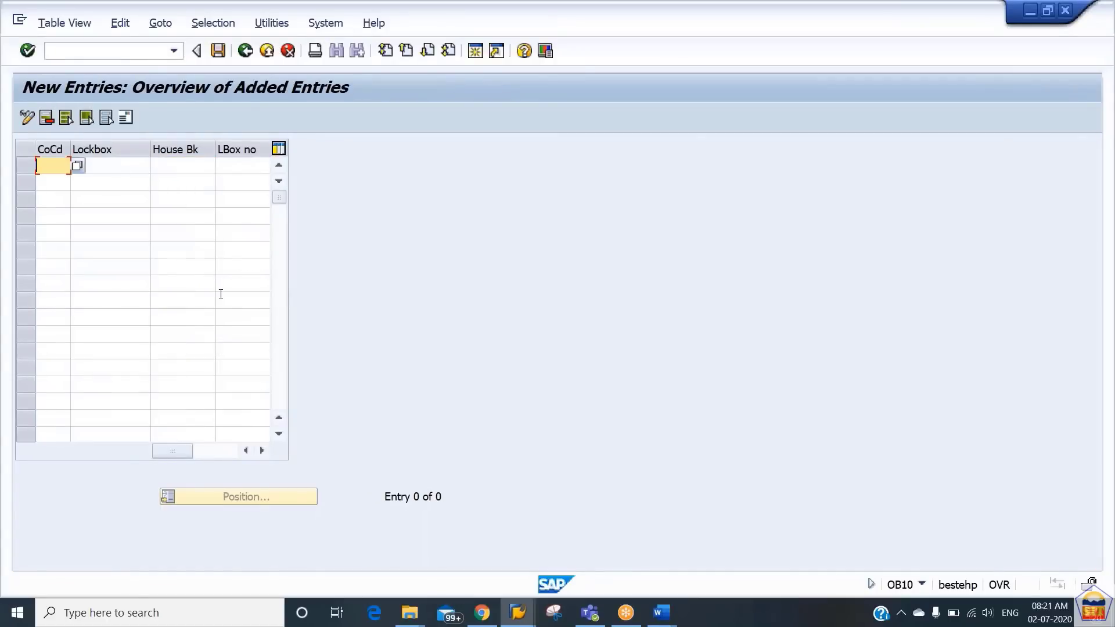
- Enter company code 2186 and lockbox LCKBX86 in the first row of the new lockbox entries
type("2186")
key("Tab")
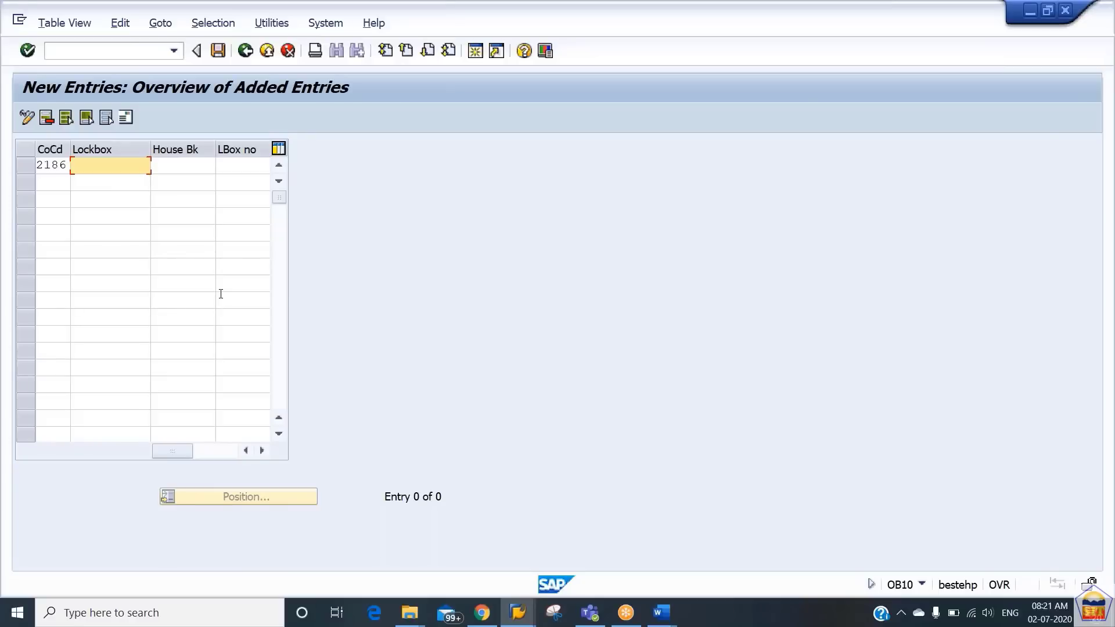
key("BackSpace")
key("Down")
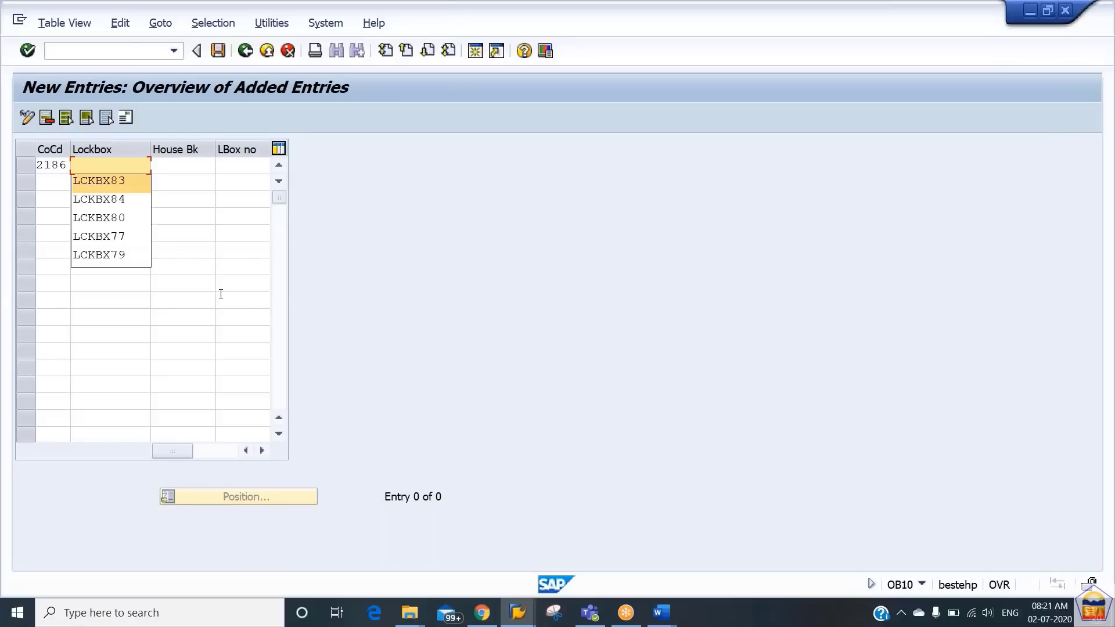
key("Down")
key("Tab")
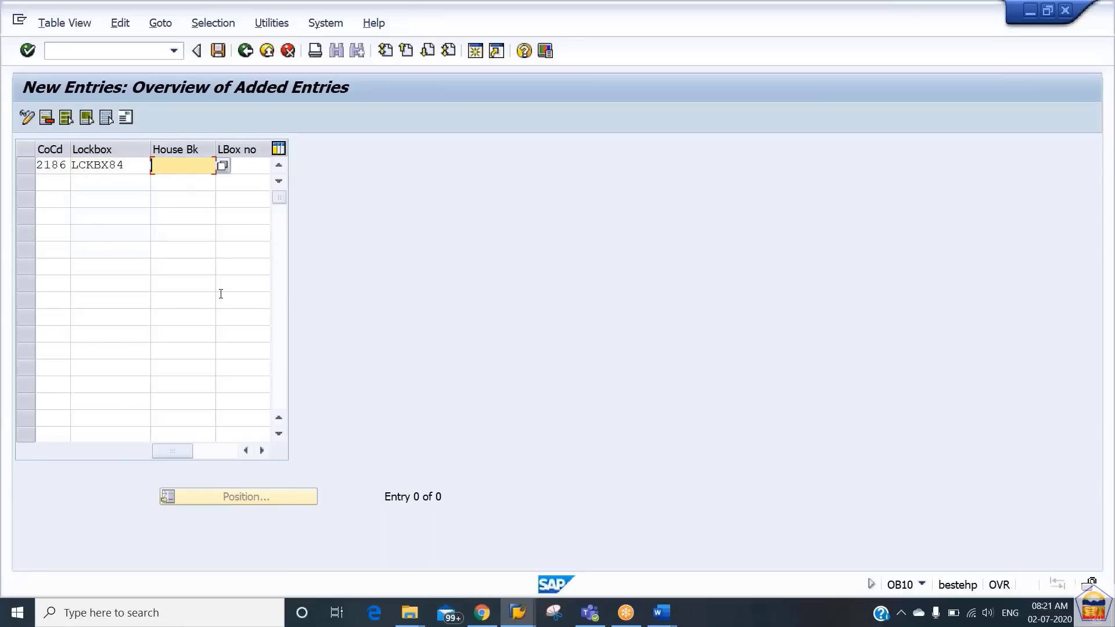
key("shift+Tab")
key("BackSpace")
type("6")
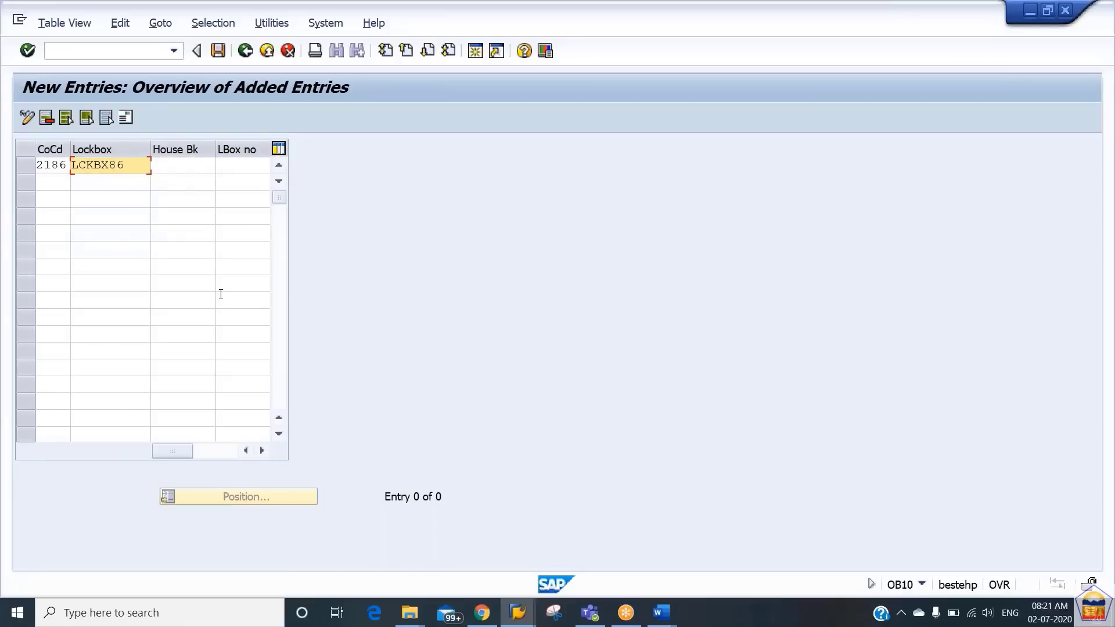
key("Tab")
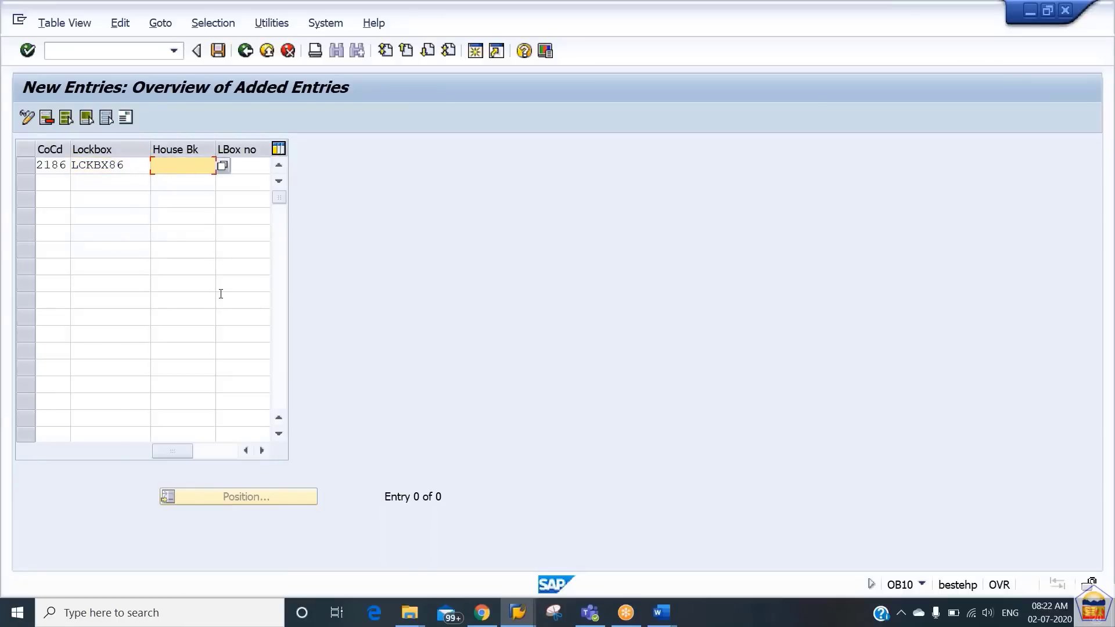
key("shift+Tab")
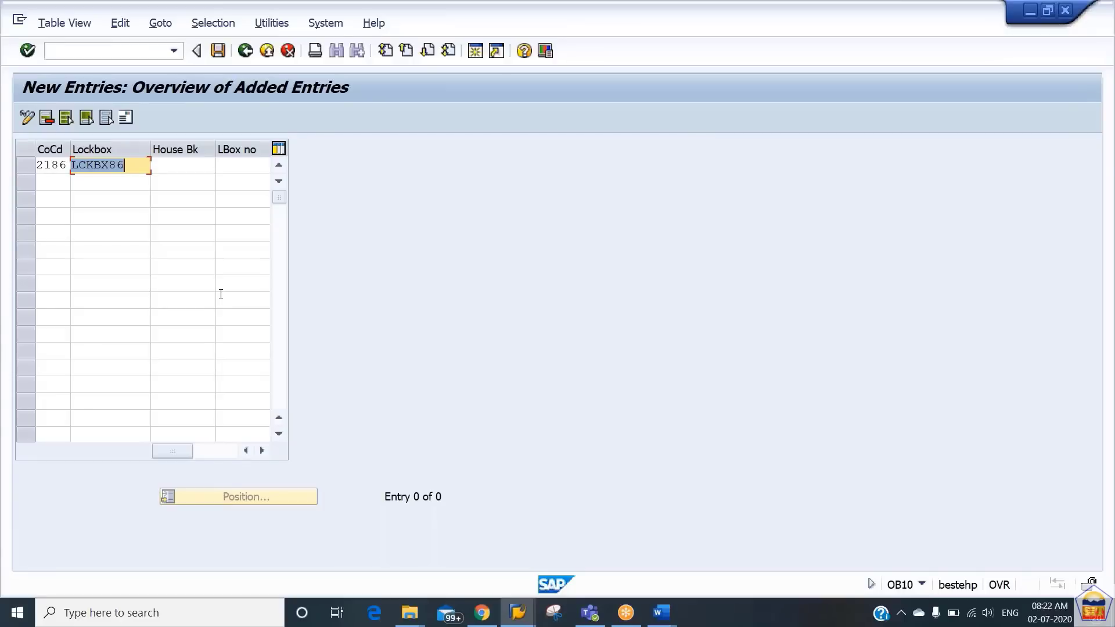
key("Tab")
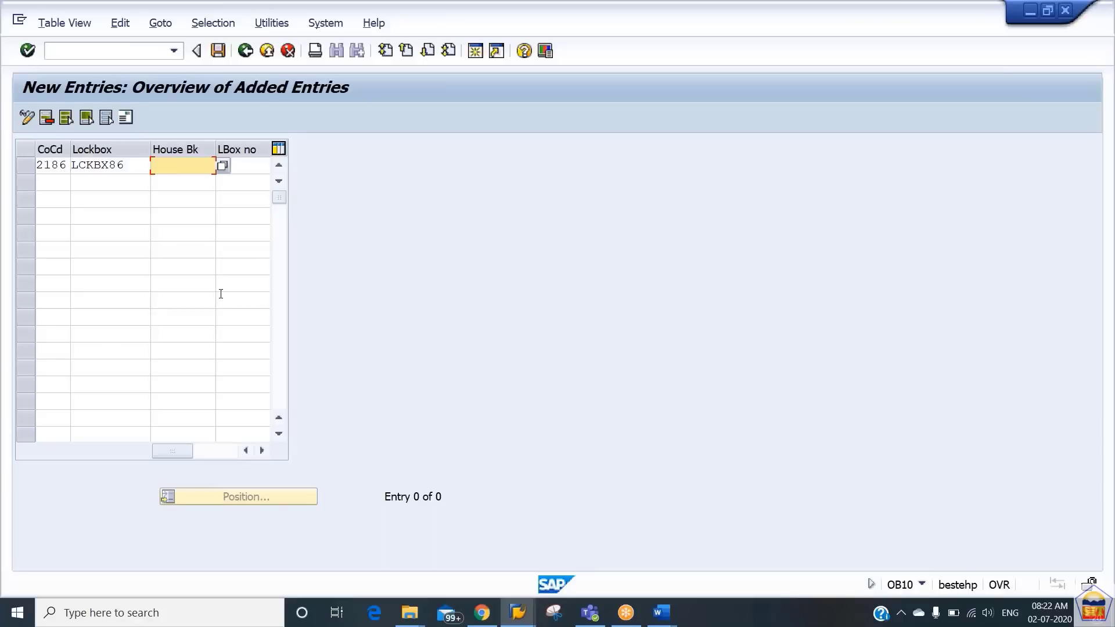
- Complete the LCKBX86 row with house bank CITI2 and lockbox number 1234567, and confirm it to open its address data
type("citi2")
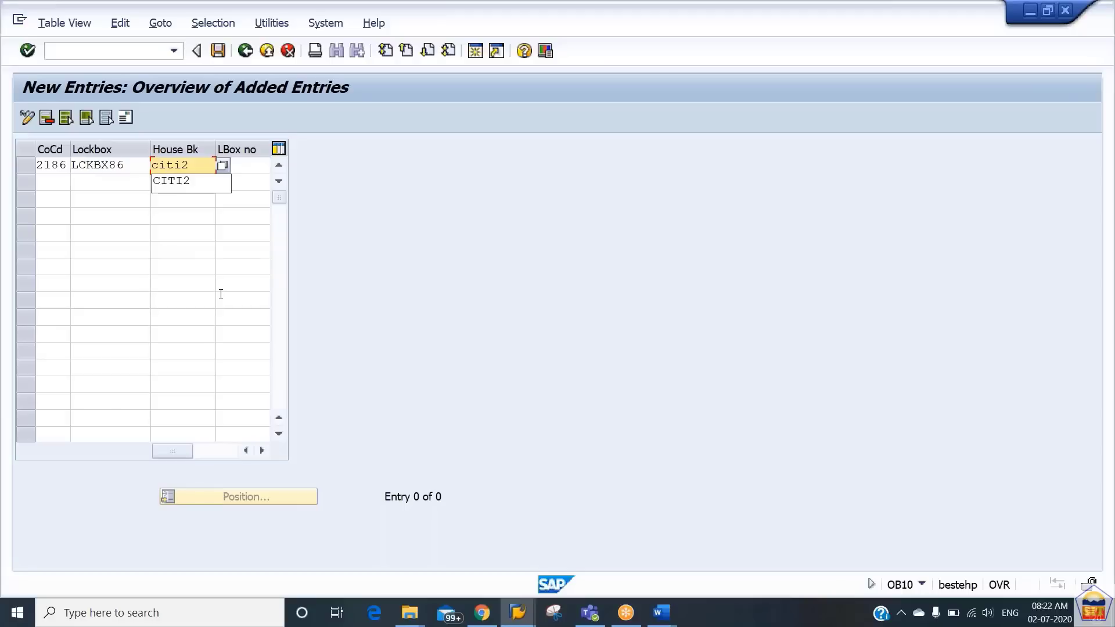
key("Tab")
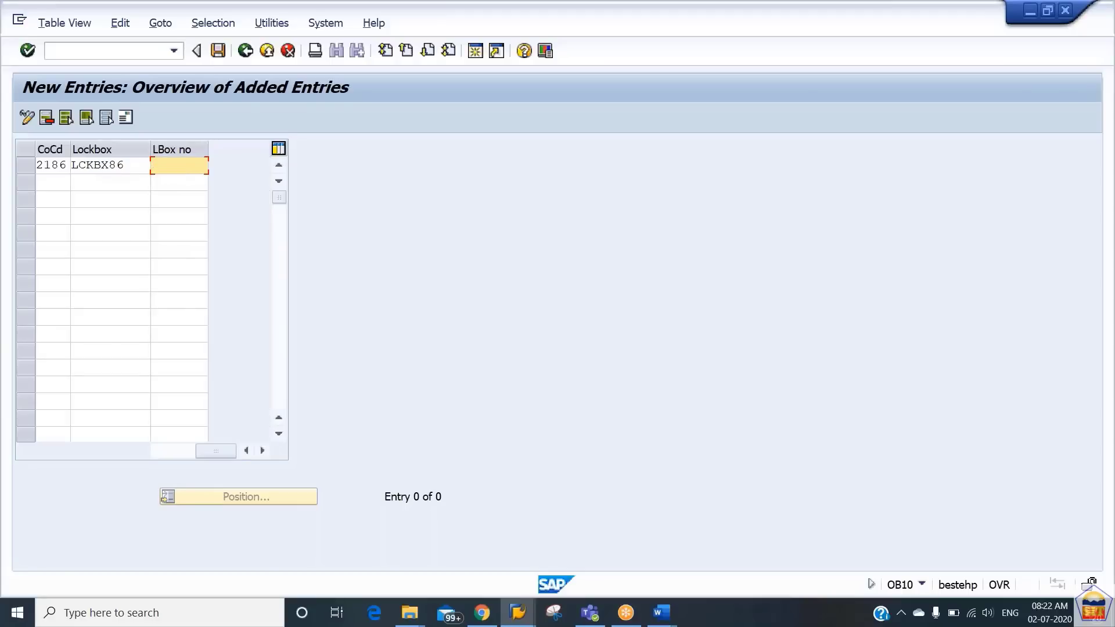
type("1")
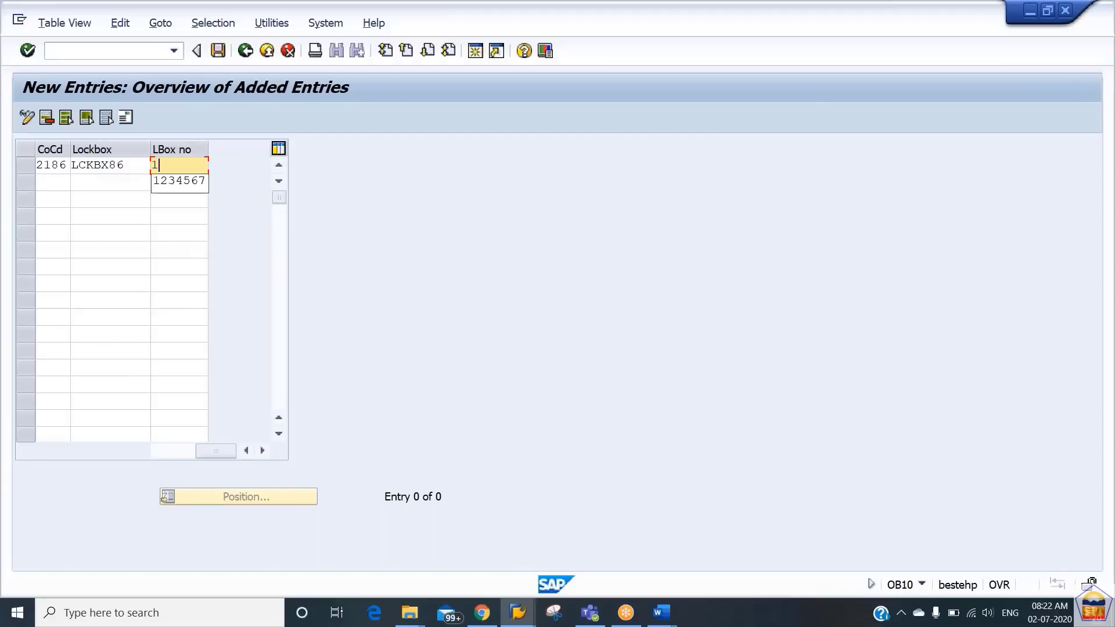
key("Down")
key("Return")
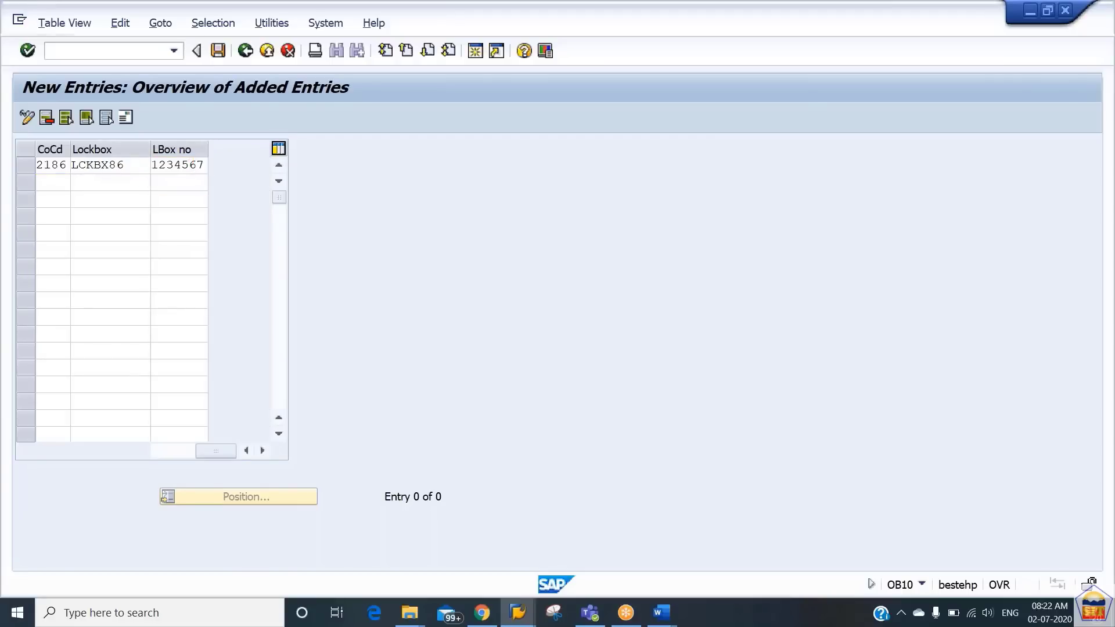
key("Return")
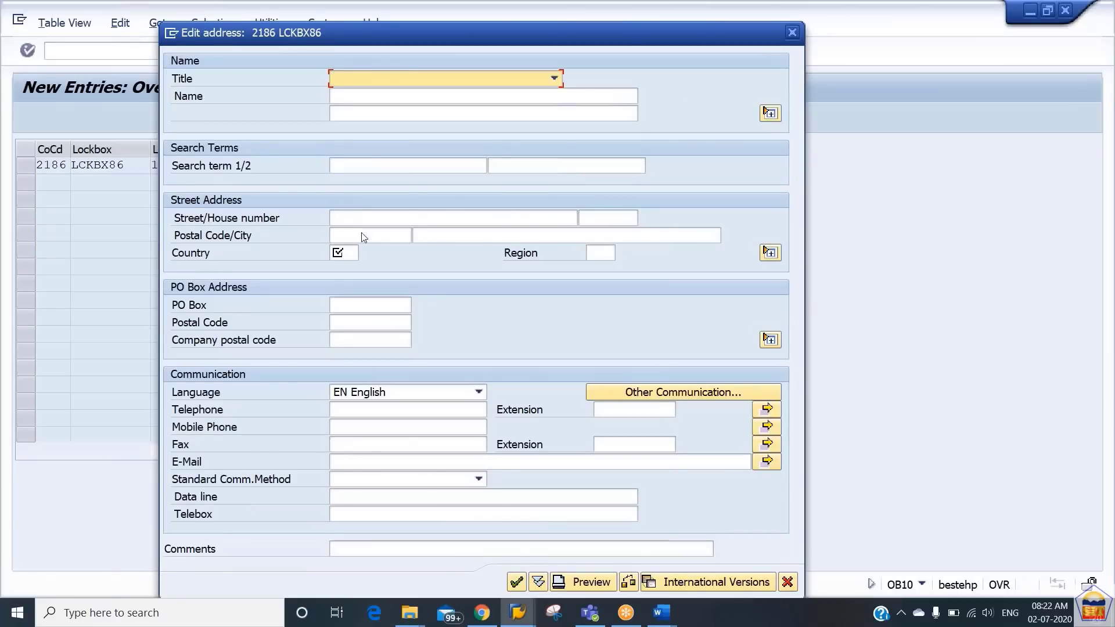
- Set the country in the lockbox address to US, save the new entry and leave the lockbox view
left_click(352, 254)
type("us")
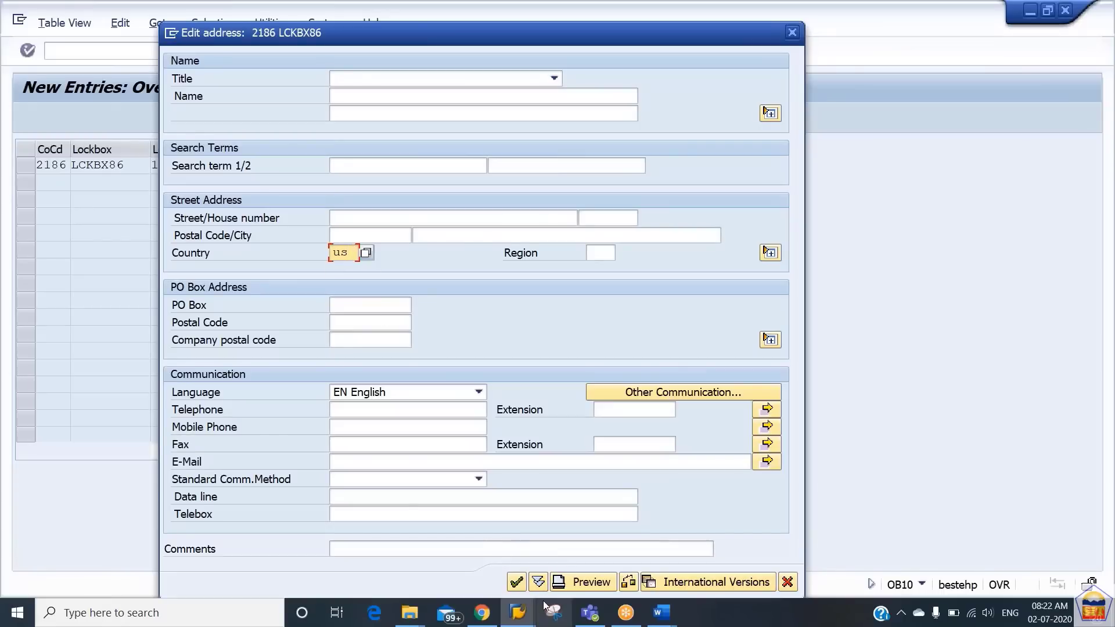
key("Return")
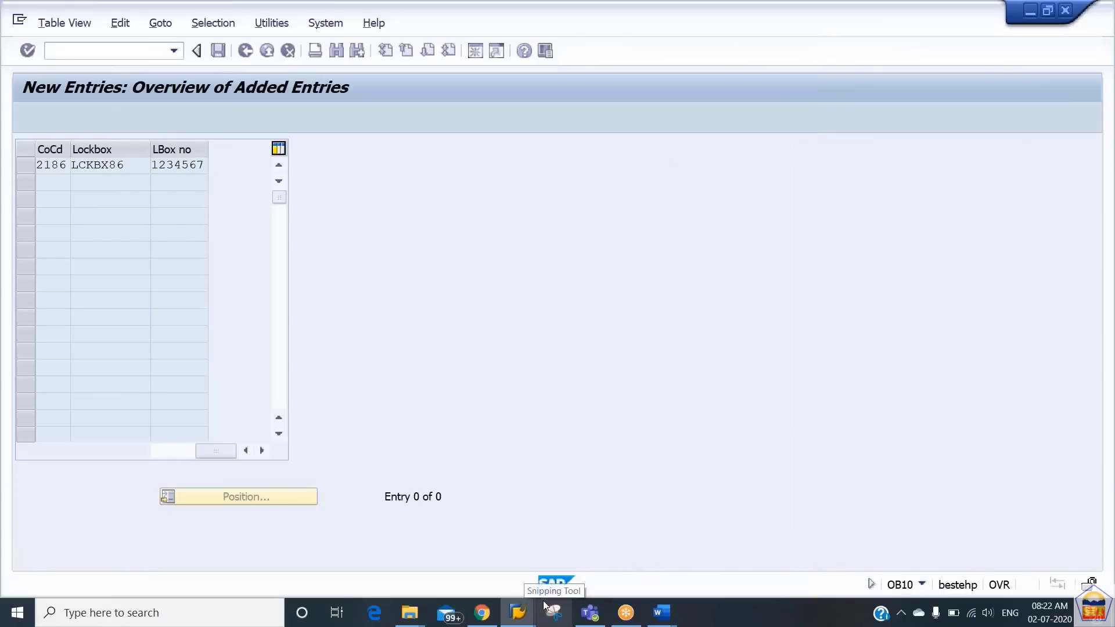
key("ctrl+s")
key("Return")
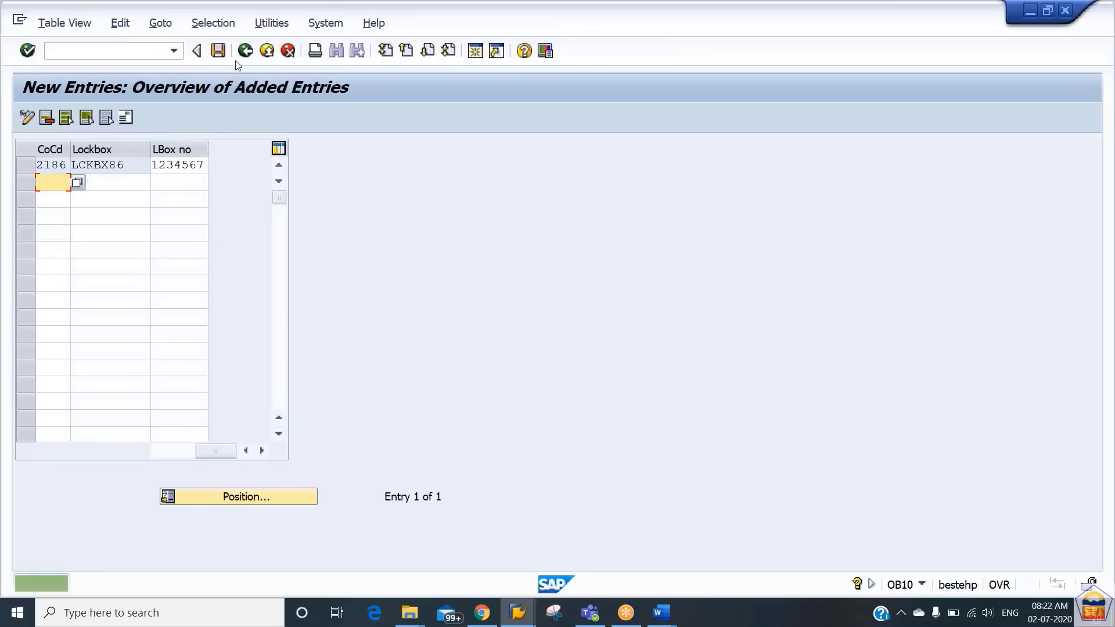
left_click(246, 60)
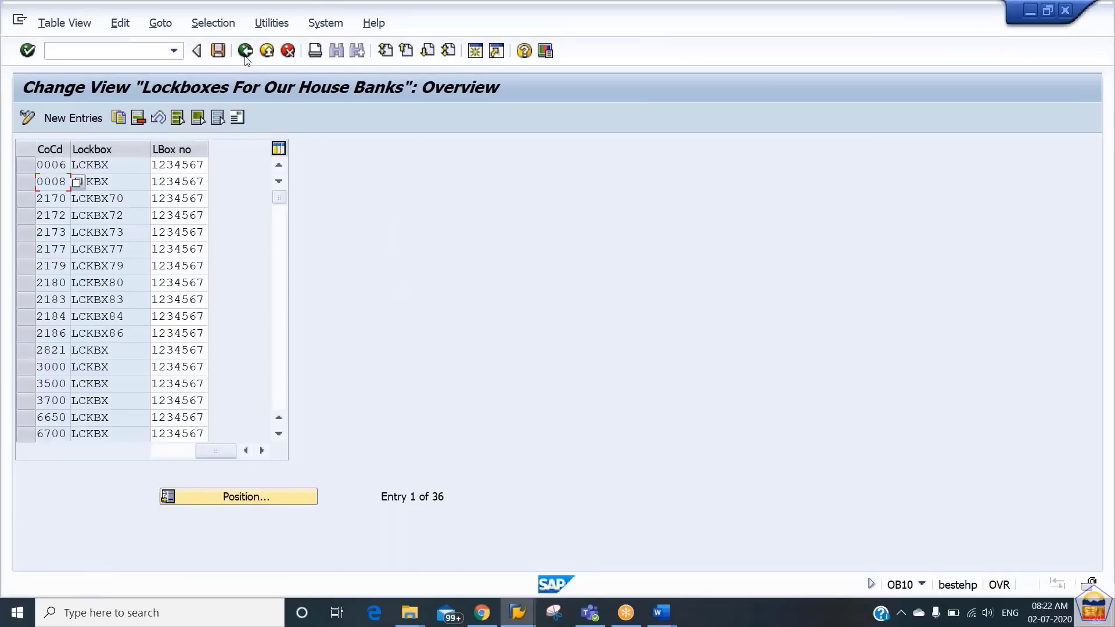
left_click(246, 53)
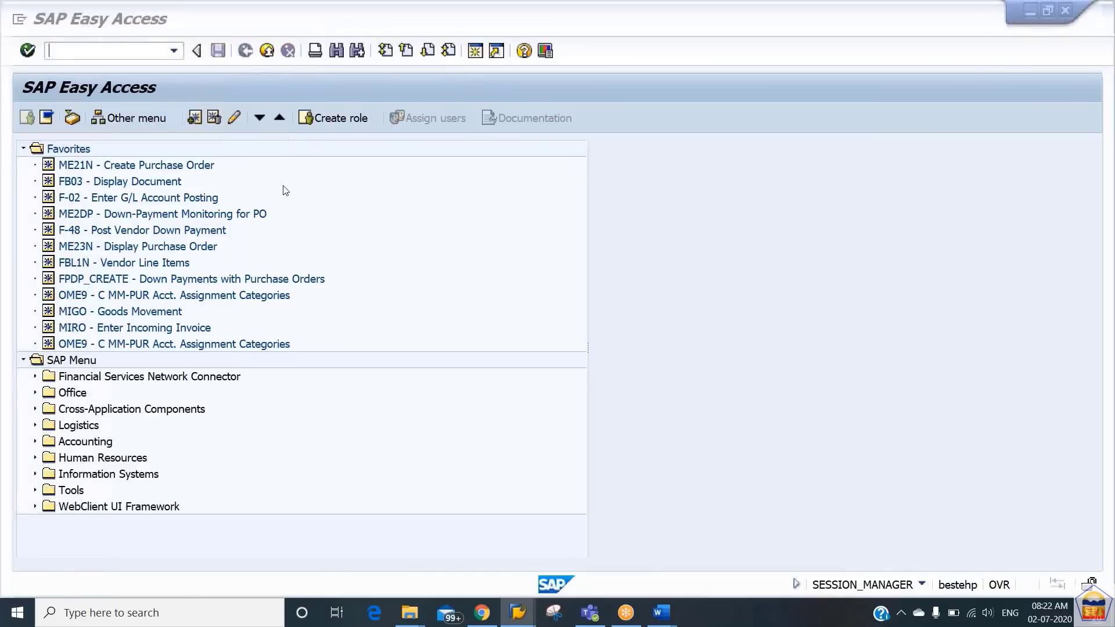
- Switch to the Word document and copy the transaction code OBAY from the Define Control Parameters step
key("alt+Tab")
key("Down")
key("Down")
key("Down")
key("Down")
key("Down")
key("Down")
key("Down")
key("Down")
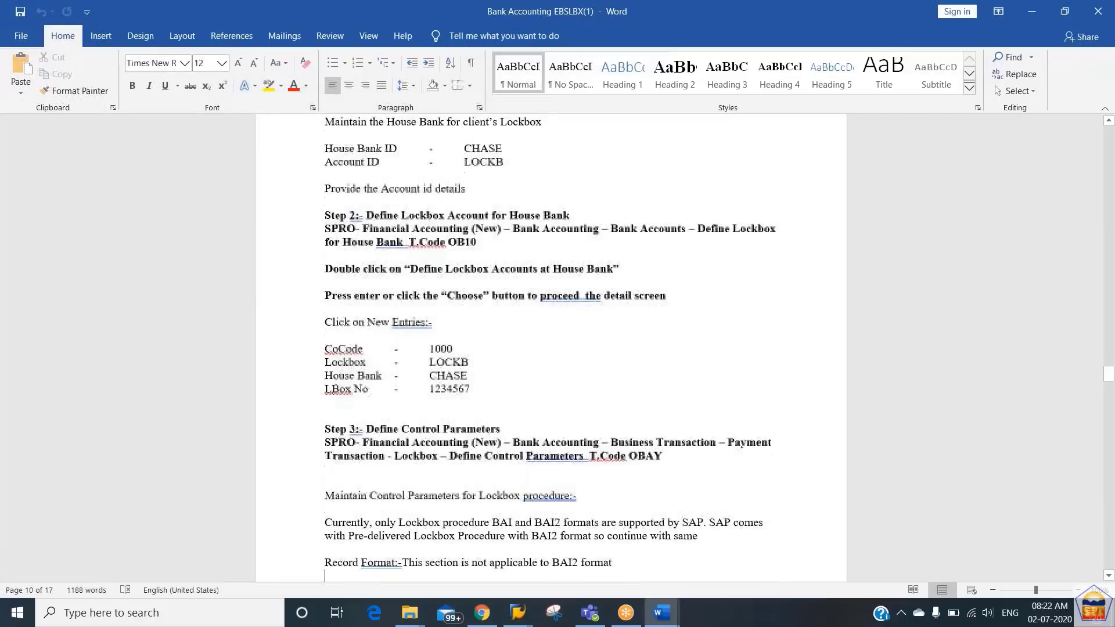
key("Up")
key("Up")
key("Up")
key("Up")
key("Up")
key("Up")
key("Up")
key("Up")
key("Up")
key("Up")
key("Up")
key("Up")
key("Up")
key("Up")
key("Up")
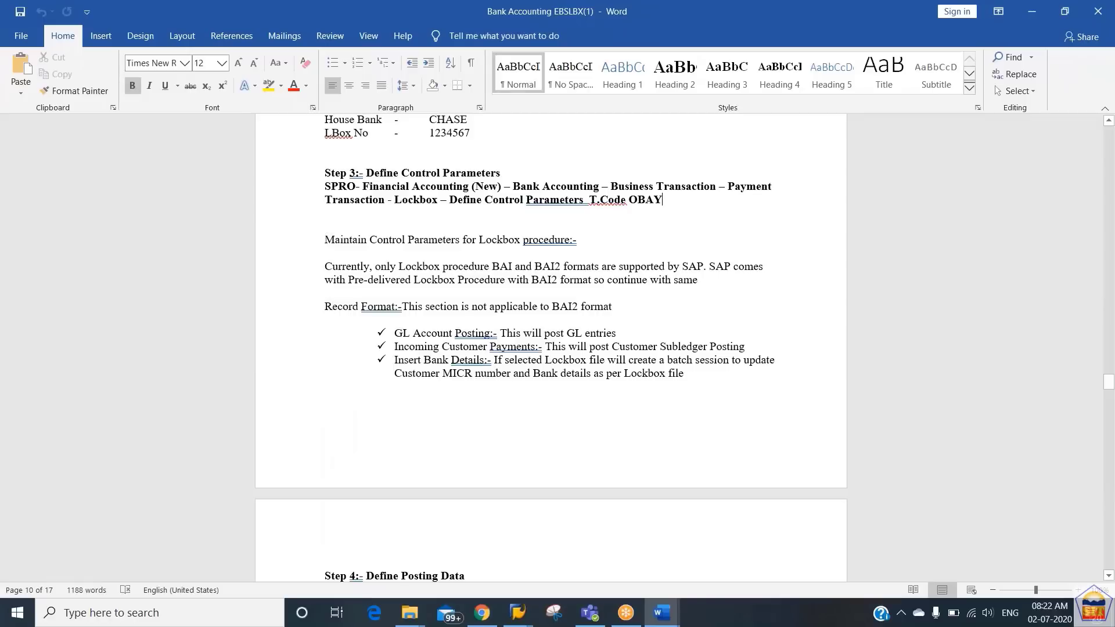
key("shift+Left")
key("shift+Left")
key("shift+Left")
key("shift+Left")
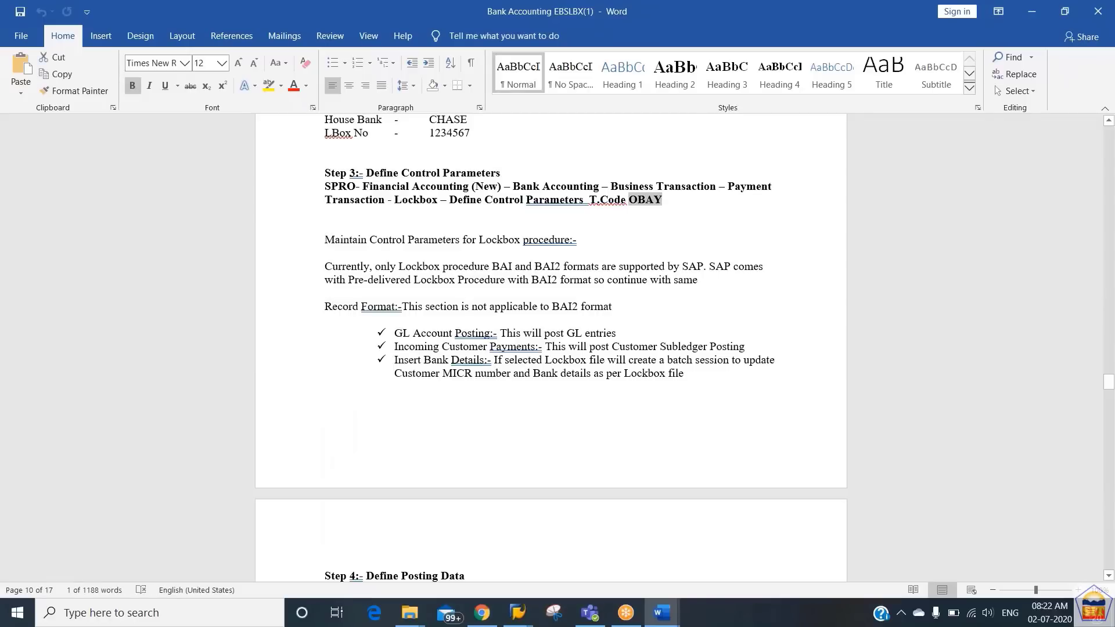
key("ctrl+c")
- Return to SAP, run transaction OBAY and open the details of the LOCKBOX control parameters for format BAI2
key("alt+Tab")
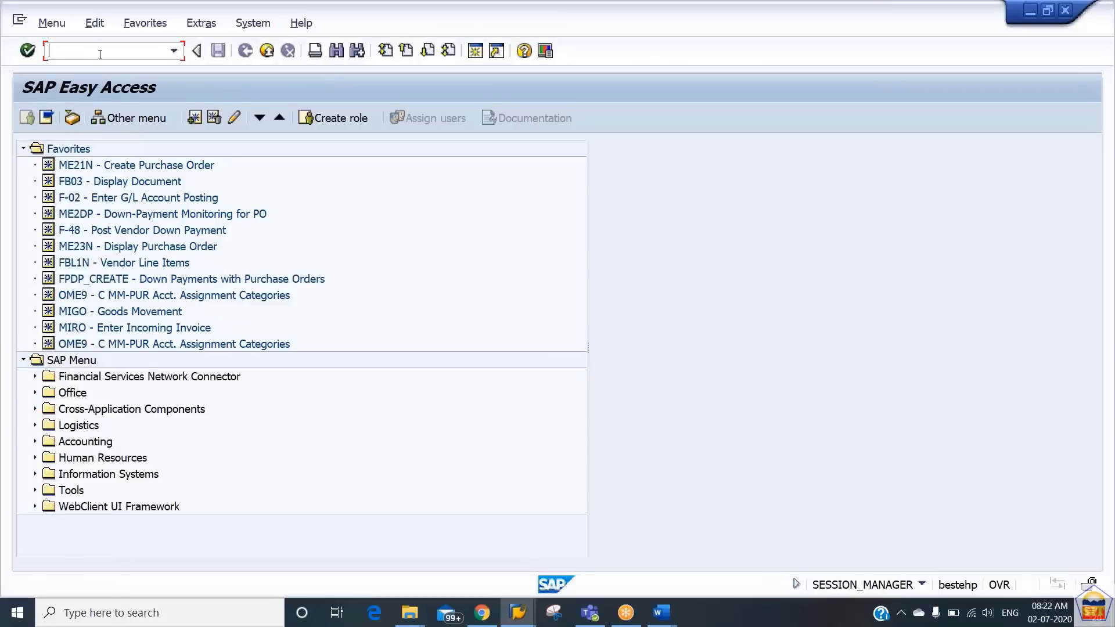
type("/n")
key("ctrl+v")
key("Return")
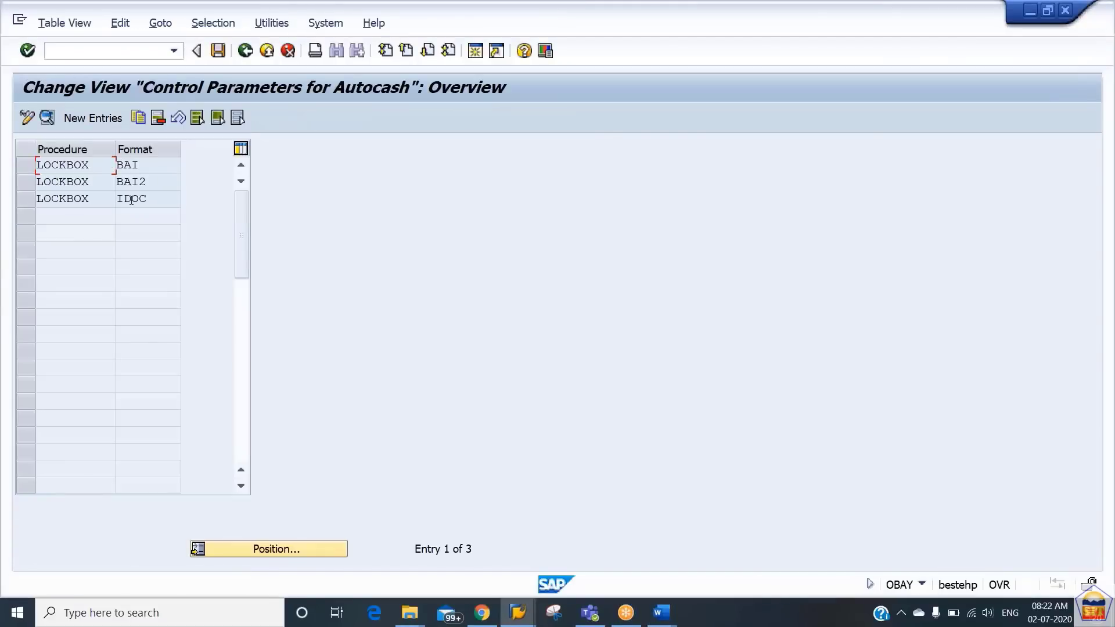
left_click(153, 180)
left_click(125, 181)
double_click(127, 181)
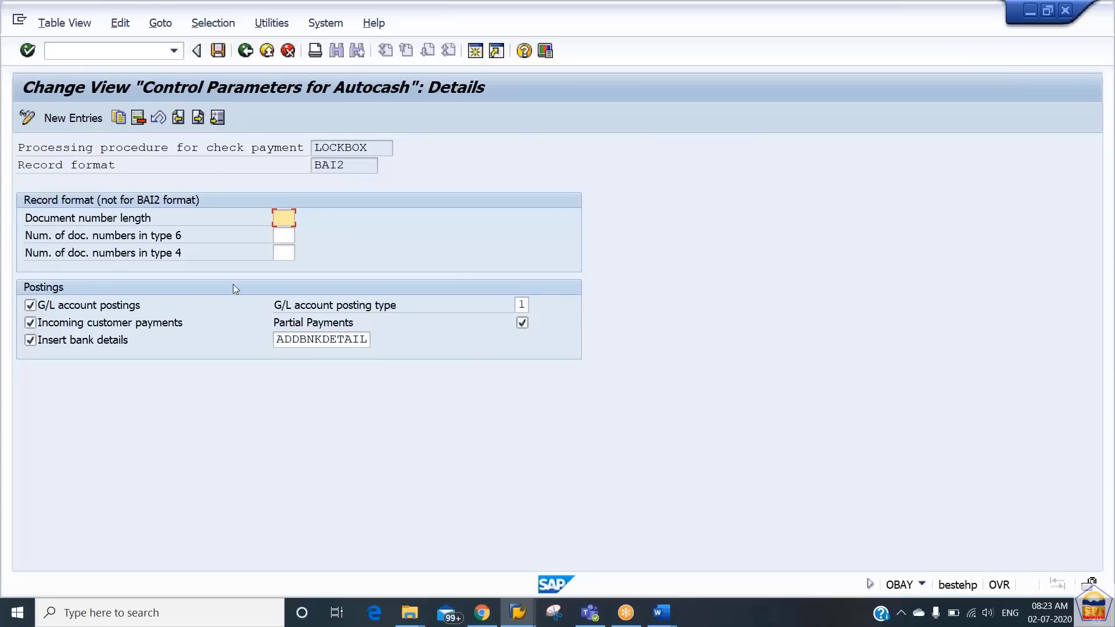
- Switch to the Word document and copy the transaction code OBAX from the Define Posting Data step
key("alt+Tab")
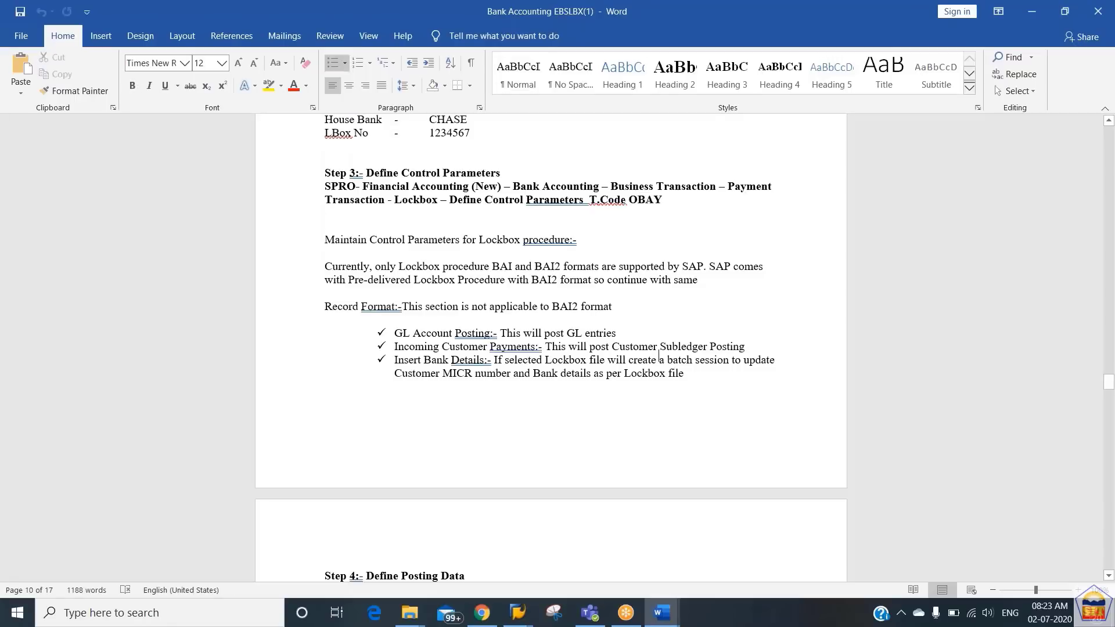
scroll(566, 332, "down", 8)
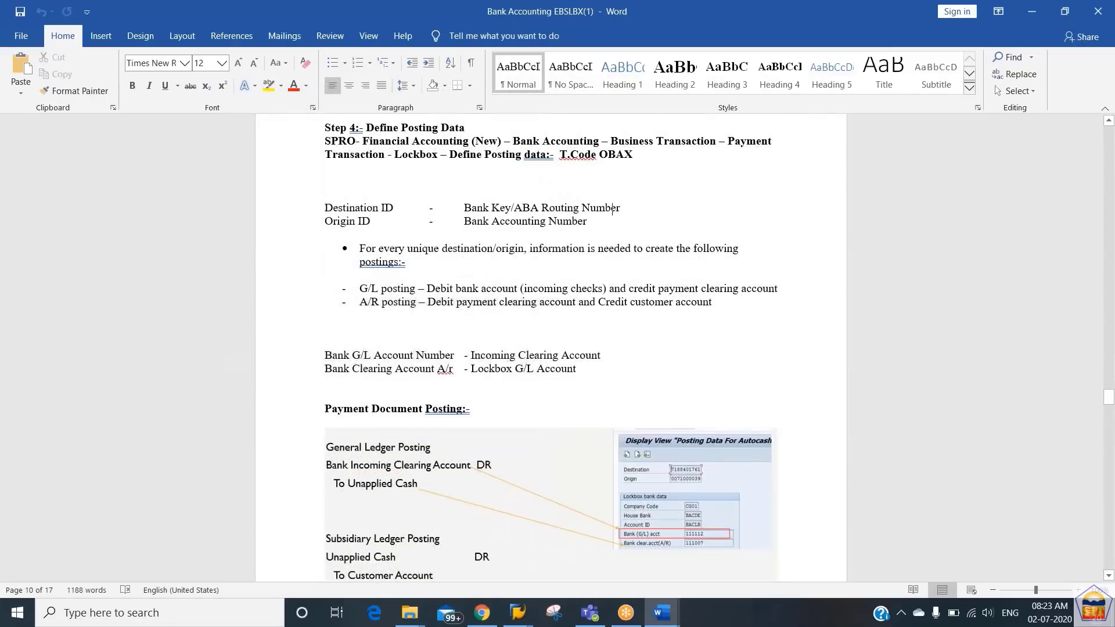
key("Up")
key("Up")
key("Up")
key("shift+Left")
key("shift+Left")
key("shift+Left")
key("shift+Left")
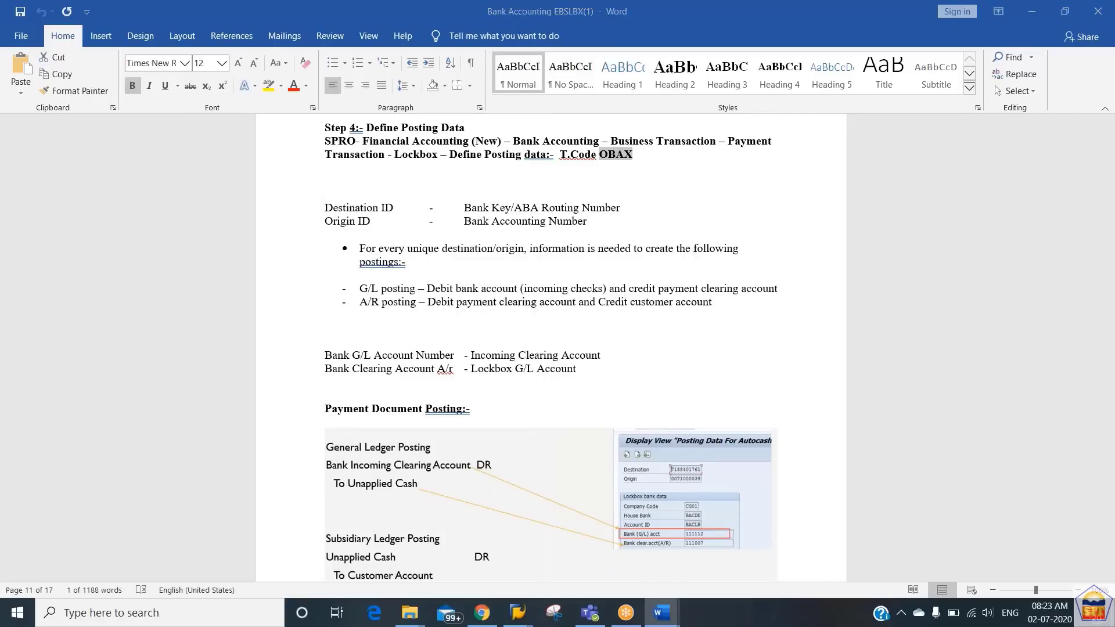
- Return to SAP, run transaction OBAX and start a new lockbox posting data entry
key("alt+Tab")
type("/n")
key("ctrl+v")
key("Return")
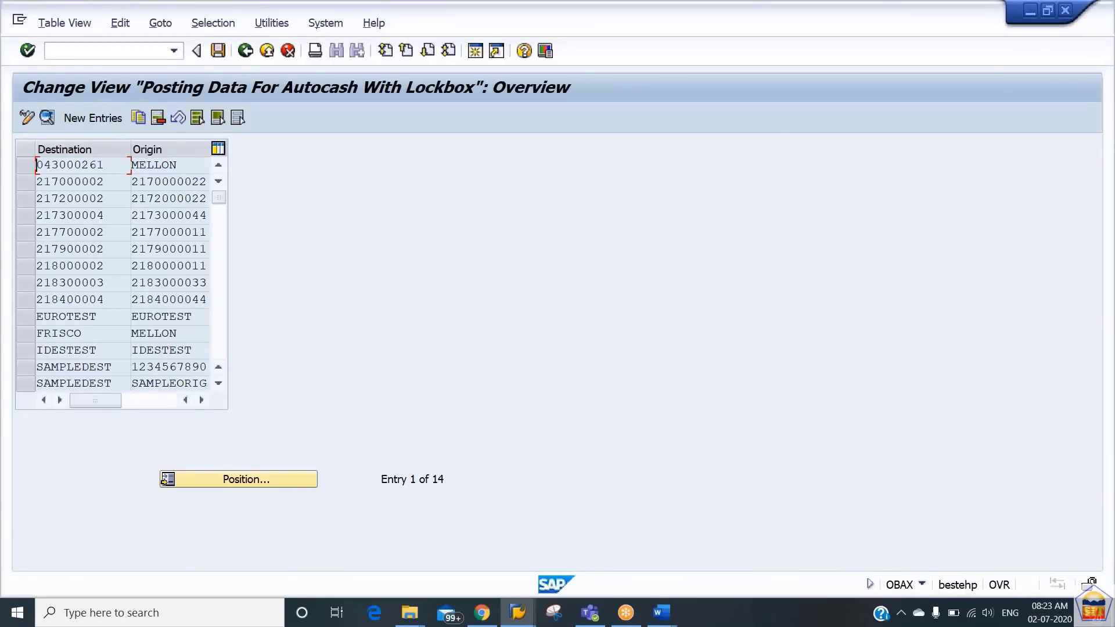
left_click(93, 117)
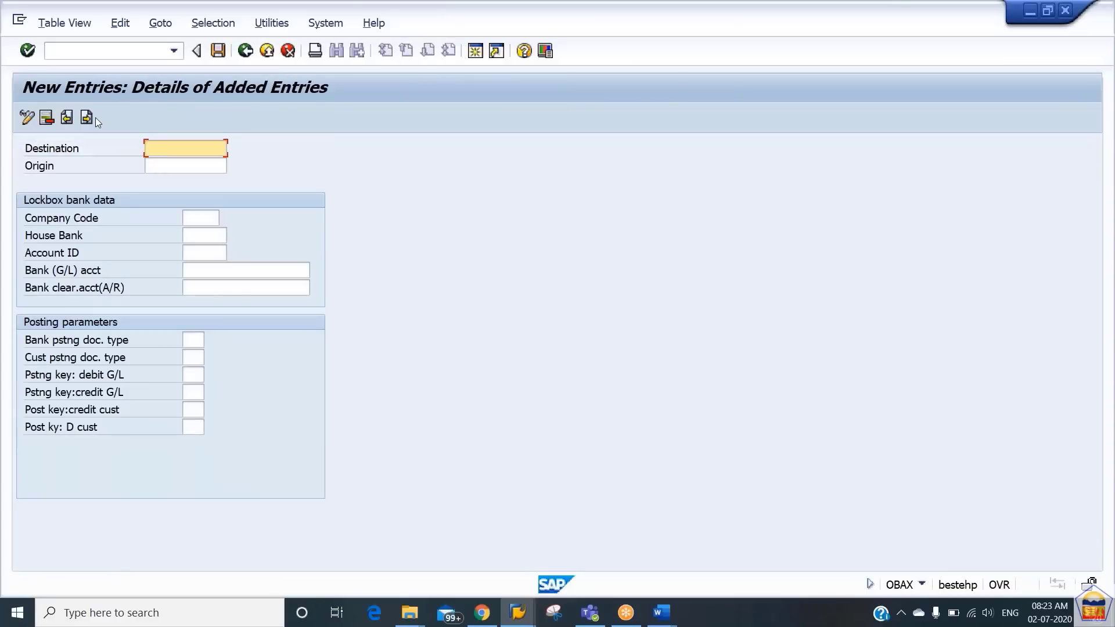
- Set the destination of the new posting data entry to 218600001, adapting an earlier destination value
key("Down")
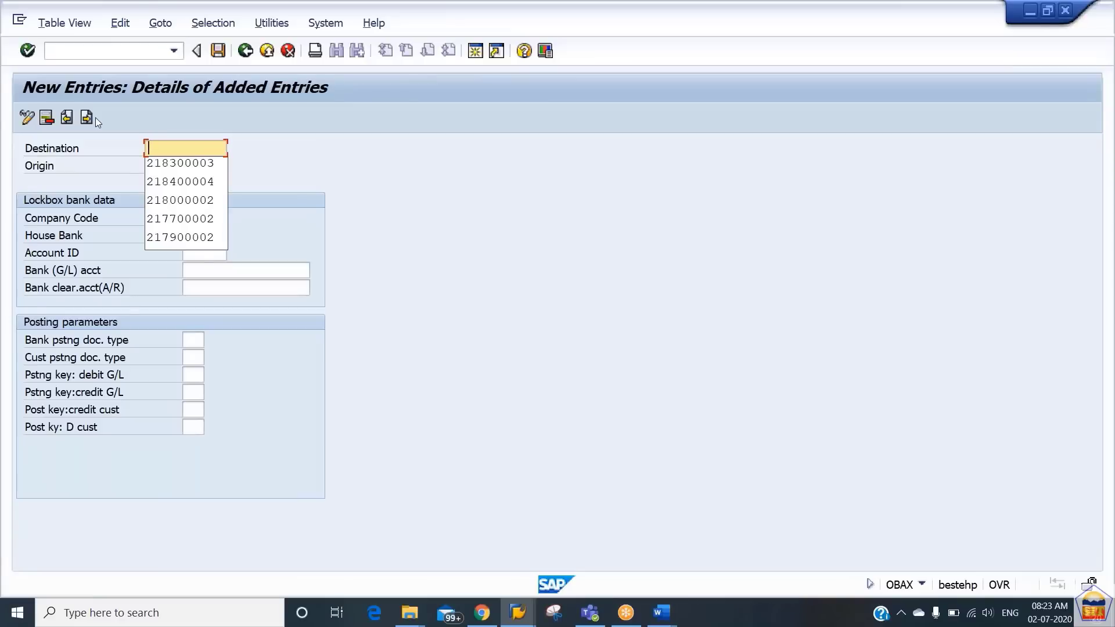
key("Down")
key("Return")
key("Left")
key("Left")
key("Left")
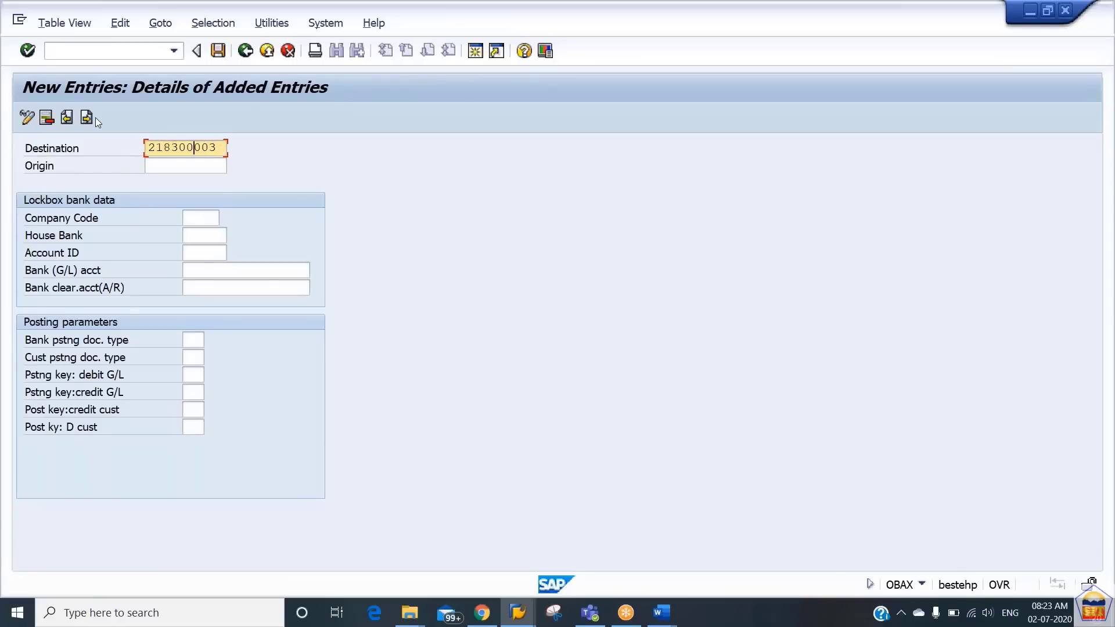
type("6")
key("Right")
key("Right")
key("Right")
key("Right")
key("Right")
key("BackSpace")
type("1")
key("Tab")
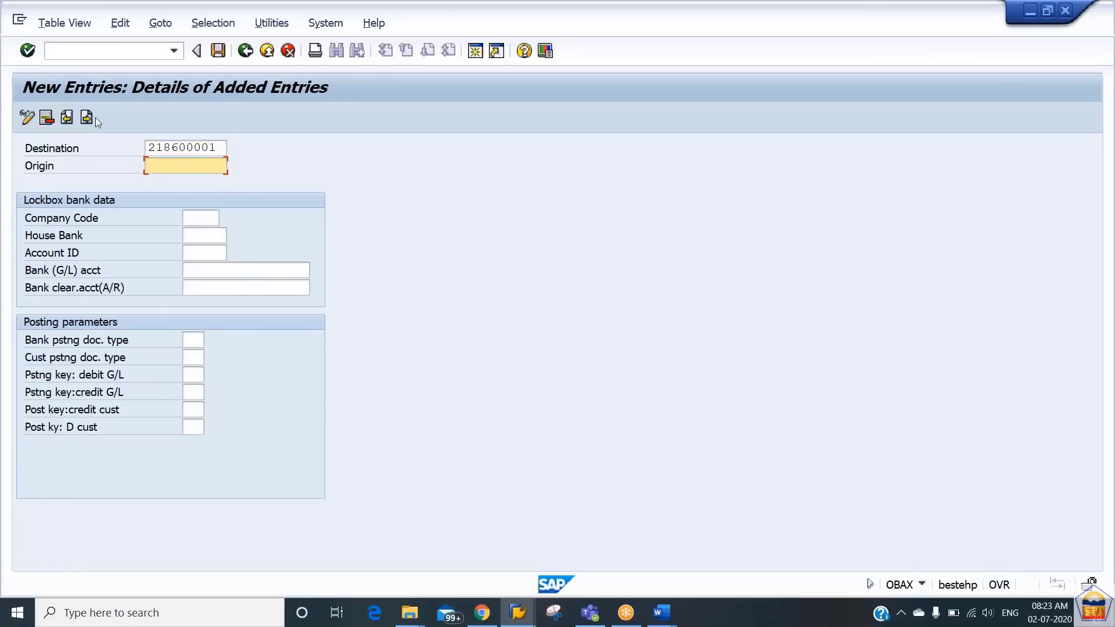
- Fill in the origin with the house bank's account number, adapting an earlier origin value for company code 2186
key("Down")
key("Down")
key("Tab")
key("shift+Tab")
key("End")
type("6")
key("Right")
key("Right")
key("Right")
key("Right")
key("Right")
key("Left")
key("Left")
key("Right")
type("11")
key("Tab")
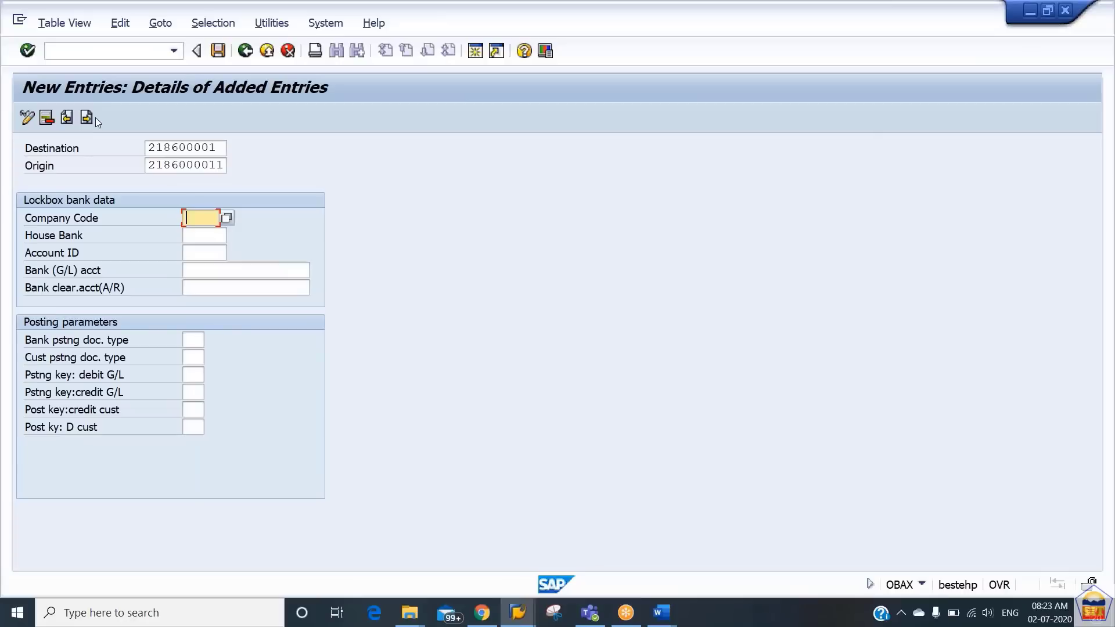
- Enter company code 2186, house bank CITI2 and account ID 00002 in the lockbox bank data
type("2186")
key("Tab")
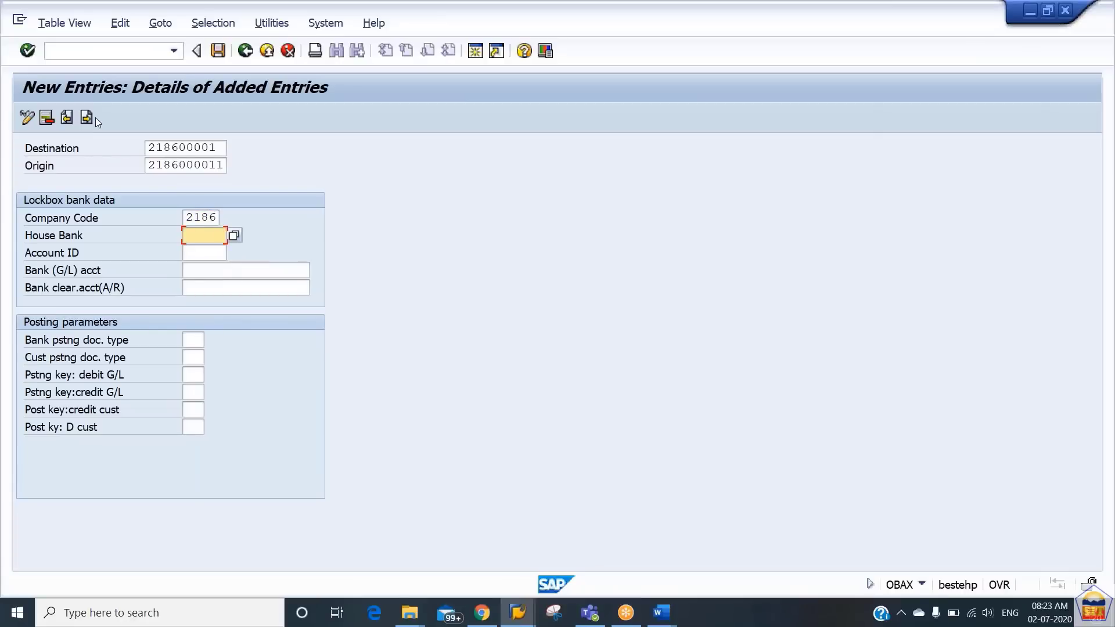
type("citi2")
key("Tab")
type("00002")
key("Tab")
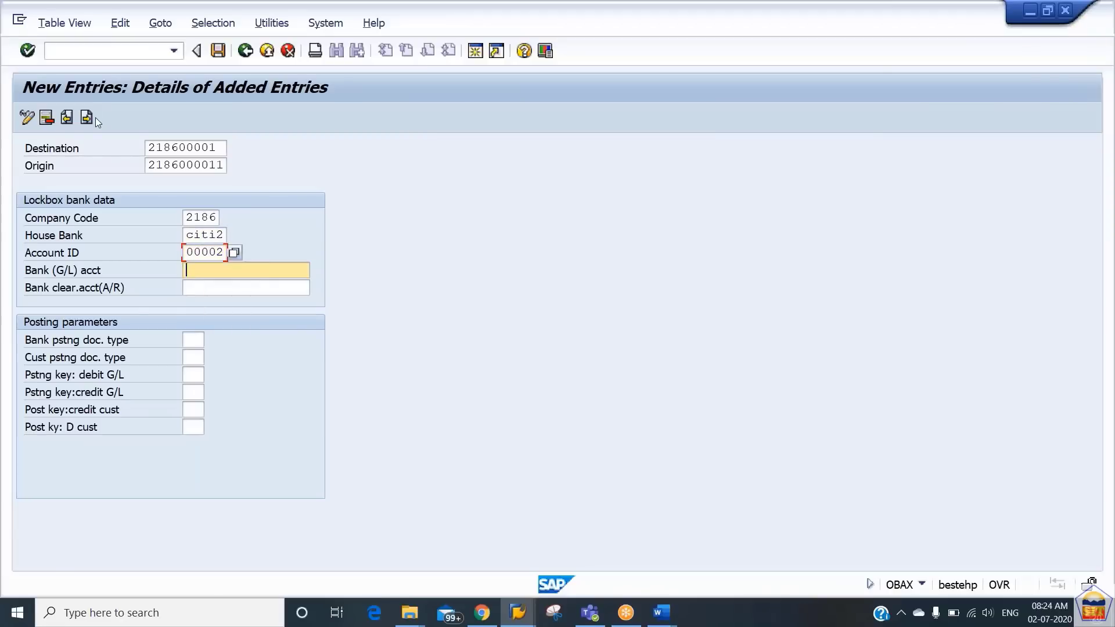
- Set the bank G/L account to 200102 and the bank clearing account (A/R) to 200150 in the lockbox bank data
key("BackSpace")
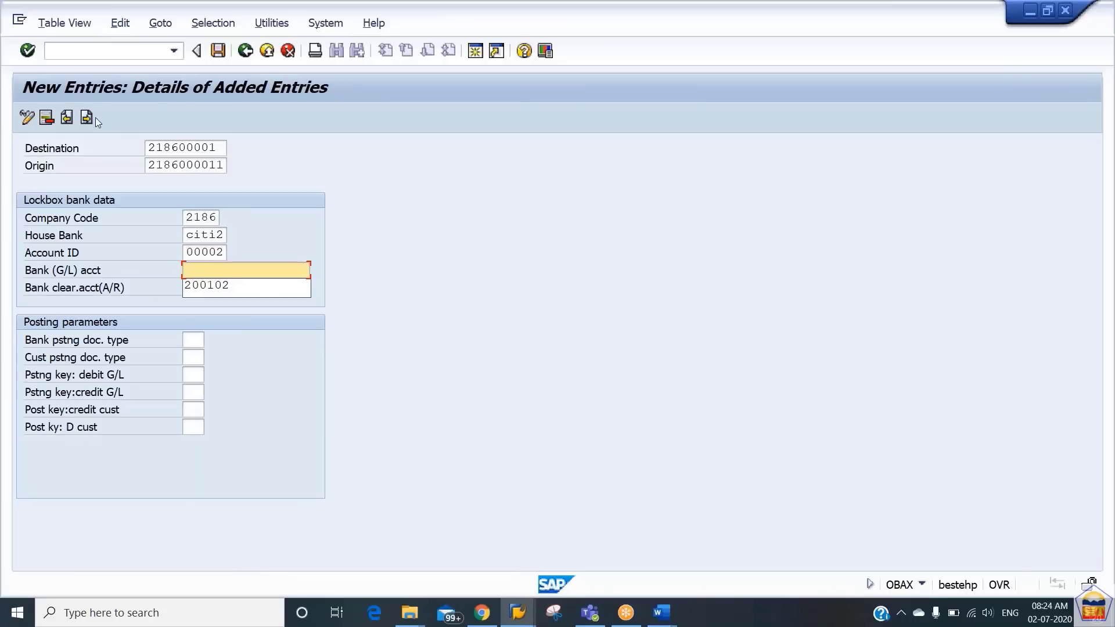
key("Down")
key("Tab")
key("BackSpace")
key("Down")
key("Tab")
key("shift+Tab")
type("50")
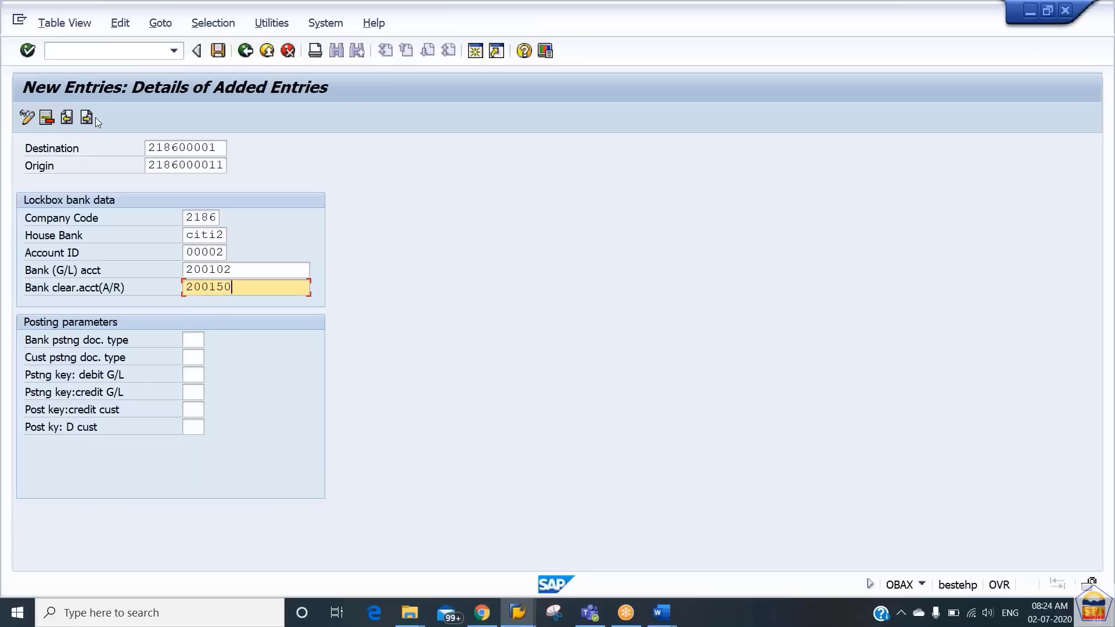
key("Tab")
key("Tab")
key("shift+Tab")
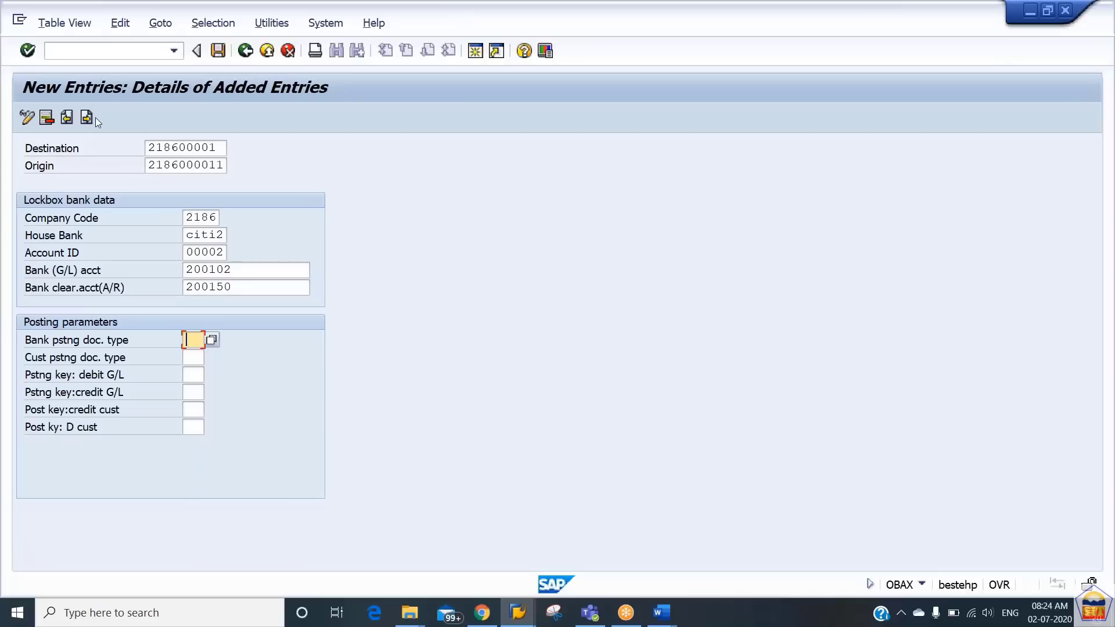
- Set the bank posting document type to SA and the customer posting document type to DZ
type("SA")
key("Tab")
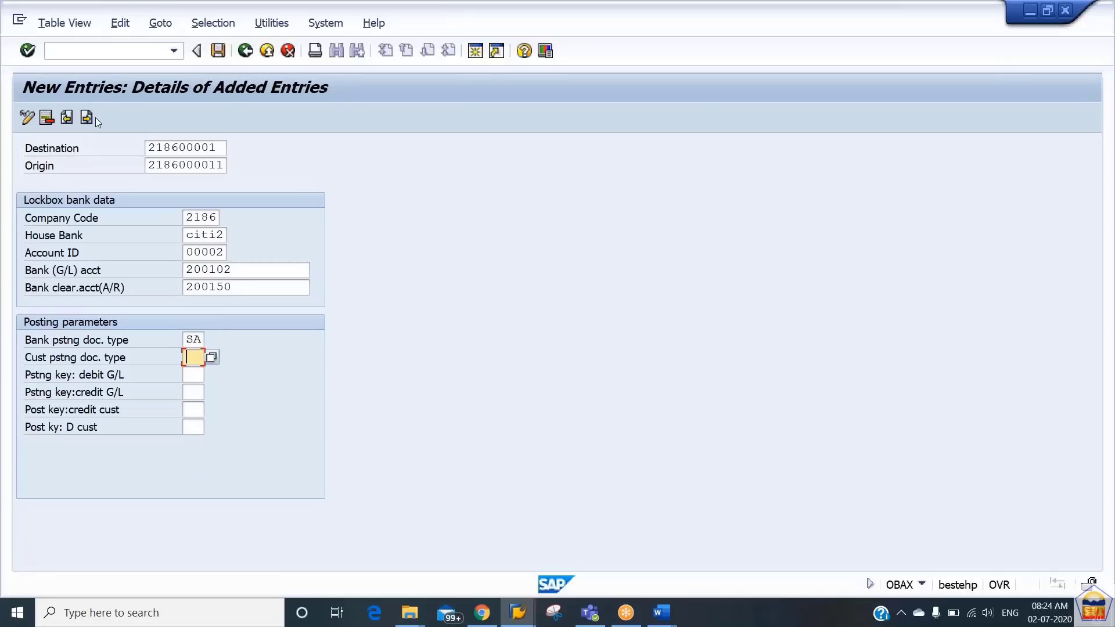
type("DZ")
key("Tab")
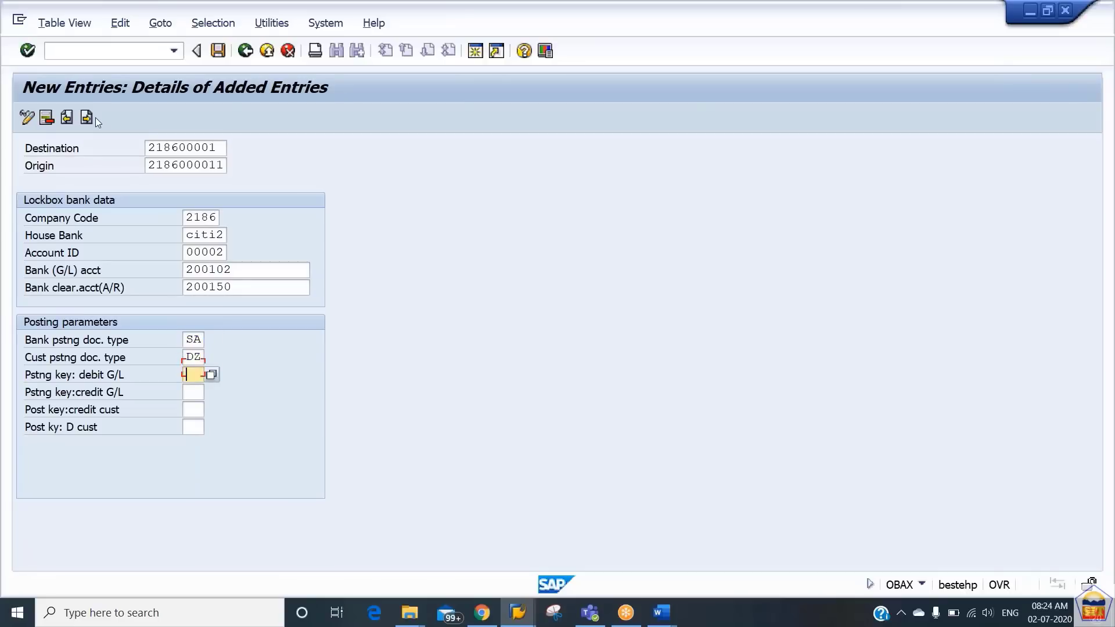
- Set the posting keys to 40 for debit G/L, 50 for credit G/L, 15 for credit customer and 06 for debit customer
type("40")
key("Tab")
type("50")
key("Tab")
key("Down")
key("Tab")
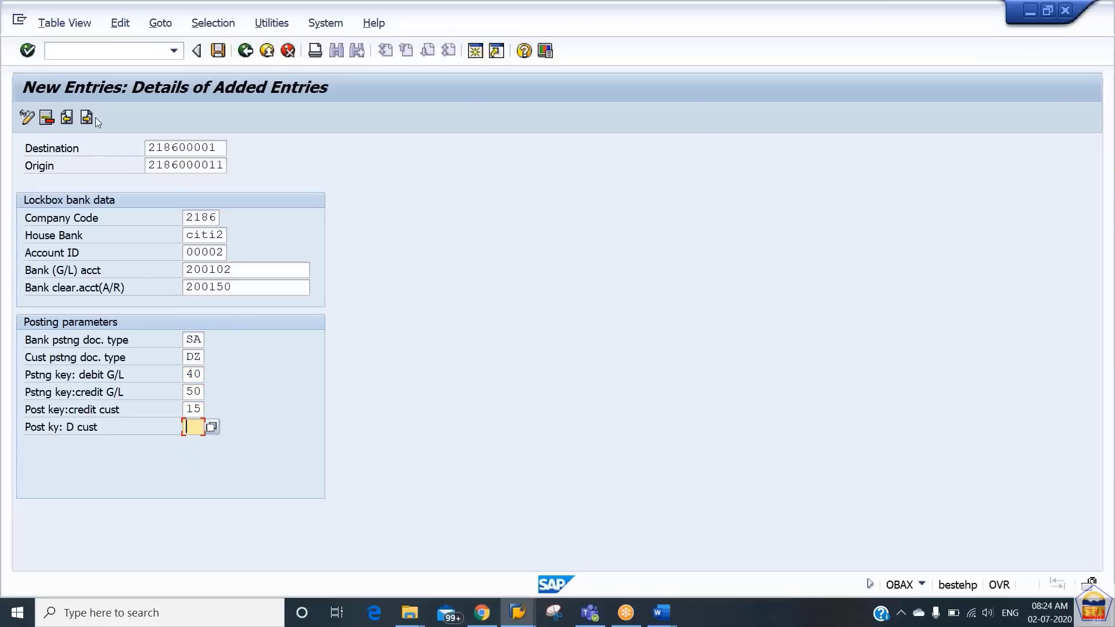
key("Down")
key("Return")
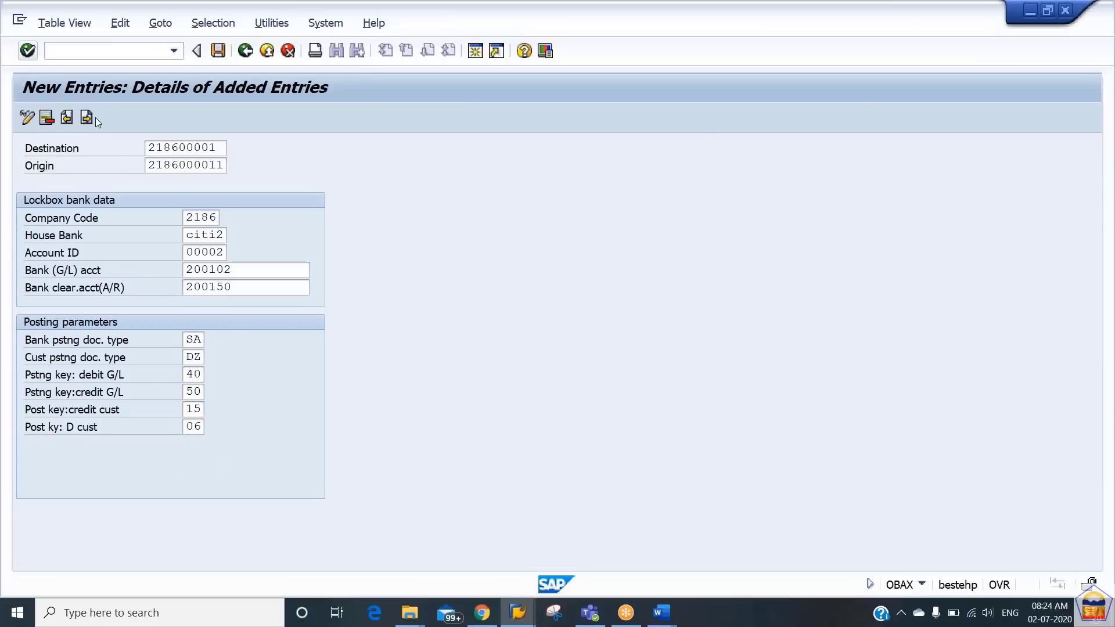
- Check the Define Posting Data notes in Word, return to SAP, then save and leave the new lockbox posting data entry
key("alt+Tab")
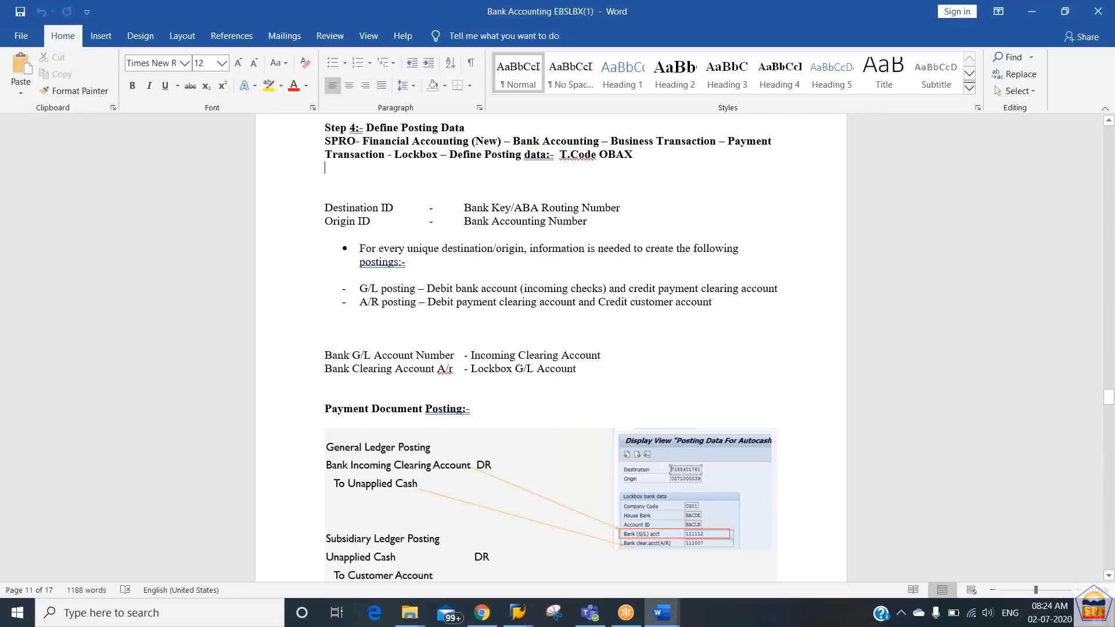
scroll(503, 130, "up", 5)
key("alt+Tab")
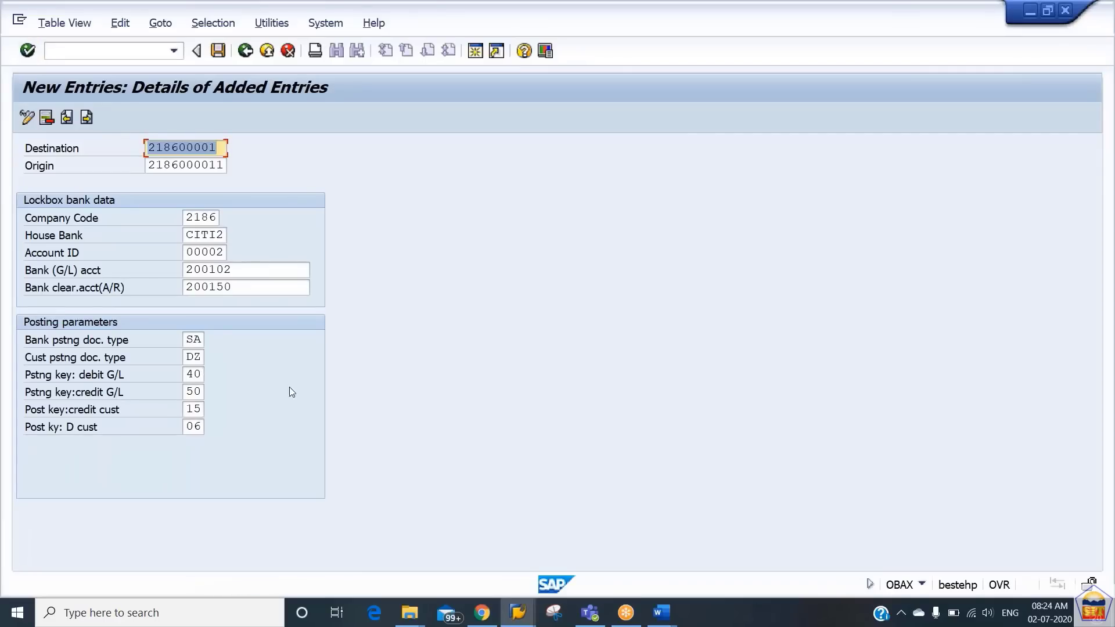
key("ctrl+s")
key("Return")
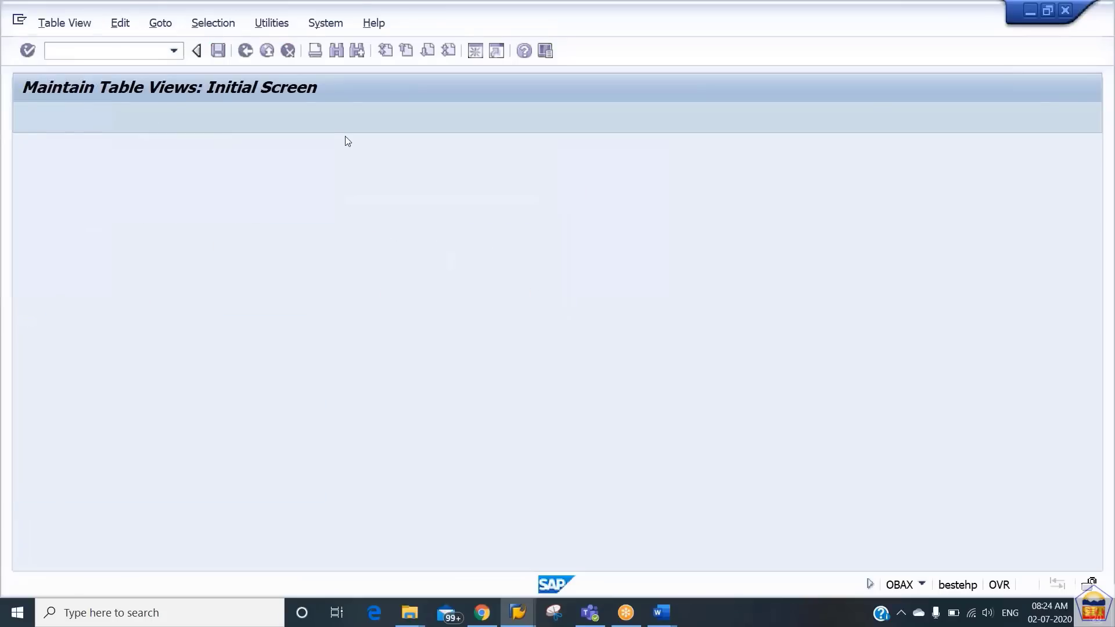
left_click(264, 51)
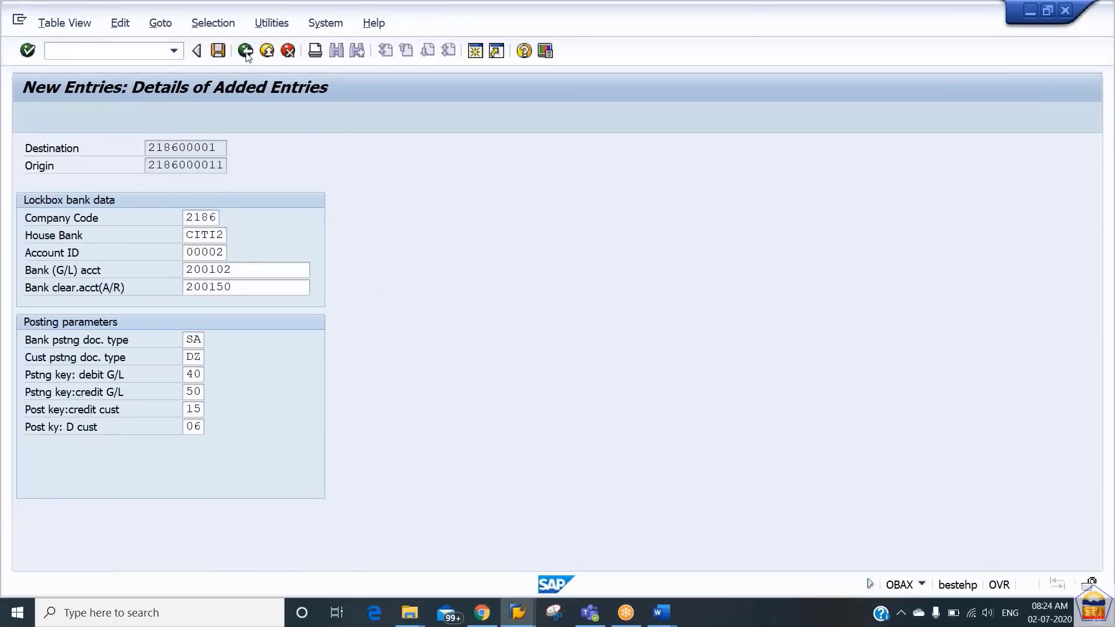
- Switch to the Word notes, examine the sample lockbox file, the BAI2 structure and its record layouts, and return to SAP
key("alt+Tab")
scroll(550, 348, "down", 1)
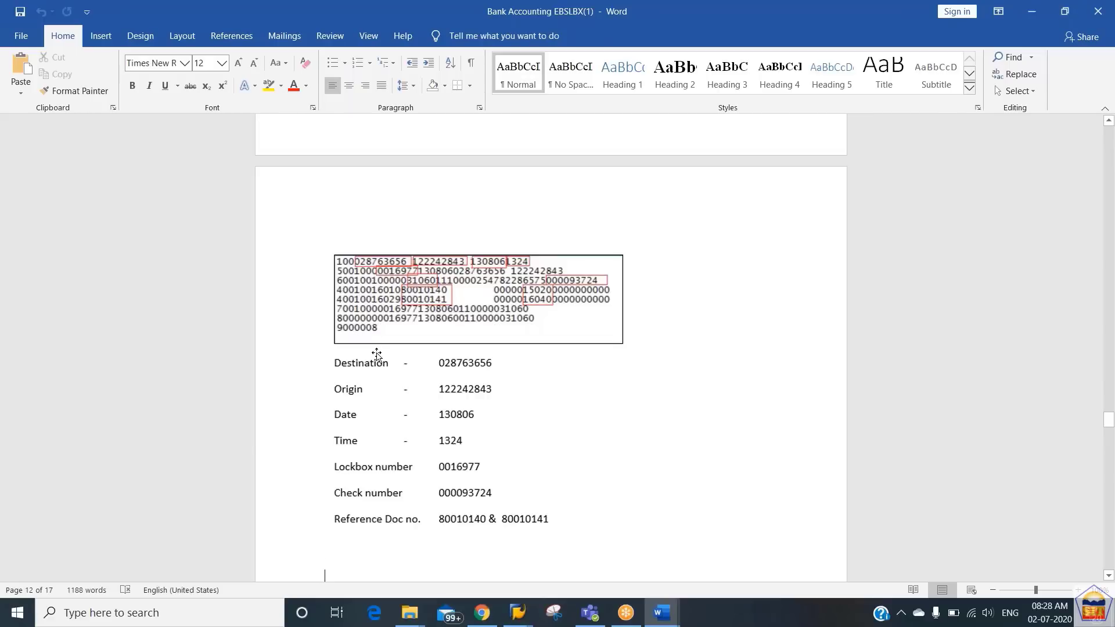
scroll(377, 353, "down", 12)
left_click(316, 408)
key("Up")
key("Up")
key("Up")
key("Up")
key("Up")
key("Up")
key("Up")
key("Up")
key("Up")
key("Down")
key("Down")
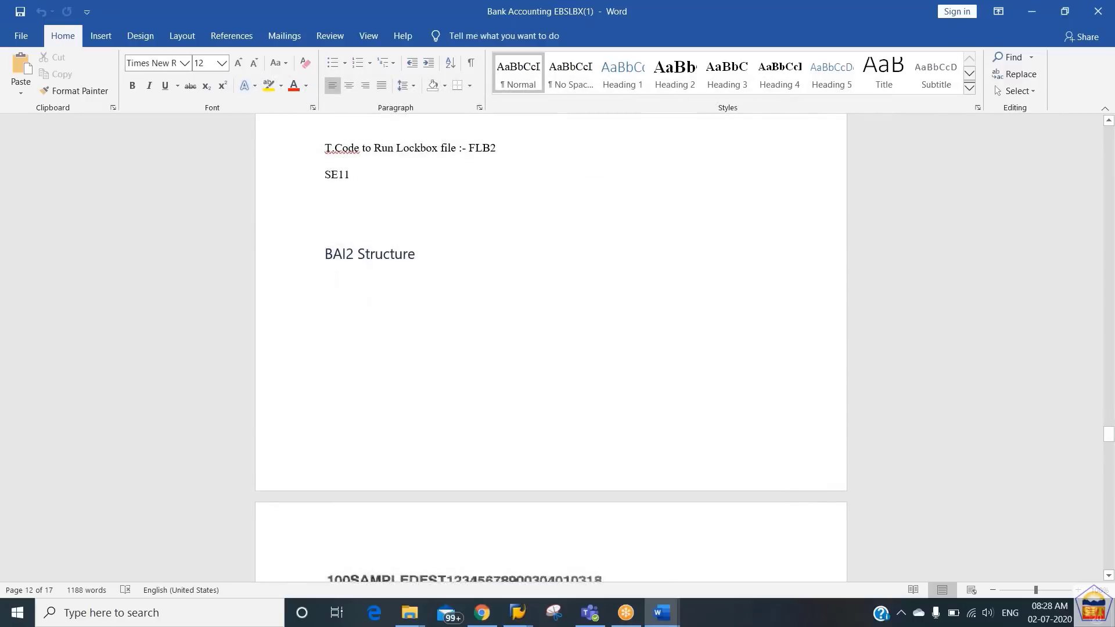
key("Down")
key("Down")
key("Down")
key("Down")
key("Down")
key("Down")
key("Down")
key("Down")
key("Down")
key("Down")
key("Down")
key("Down")
key("Down")
key("Down")
key("Down")
key("Down")
key("Down")
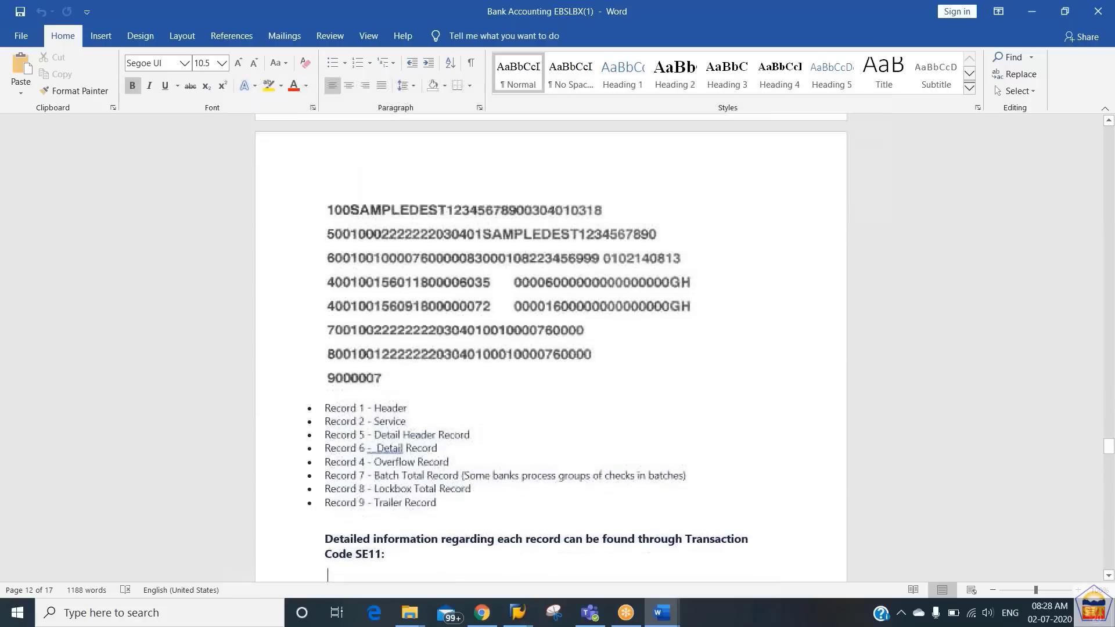
key("Down")
key("Down")
key("Down")
key("Down")
key("Down")
key("Down")
key("Down")
key("Down")
key("Down")
key("Down")
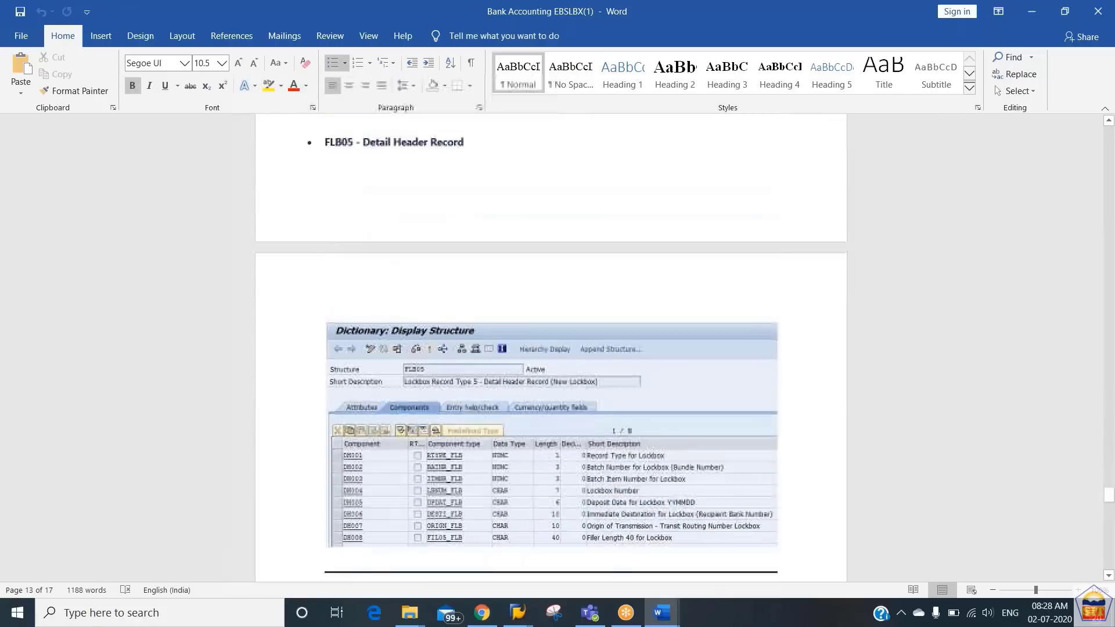
key("Down")
key("Down")
key("Down")
key("Down")
key("Down")
key("Down")
key("Down")
key("Down")
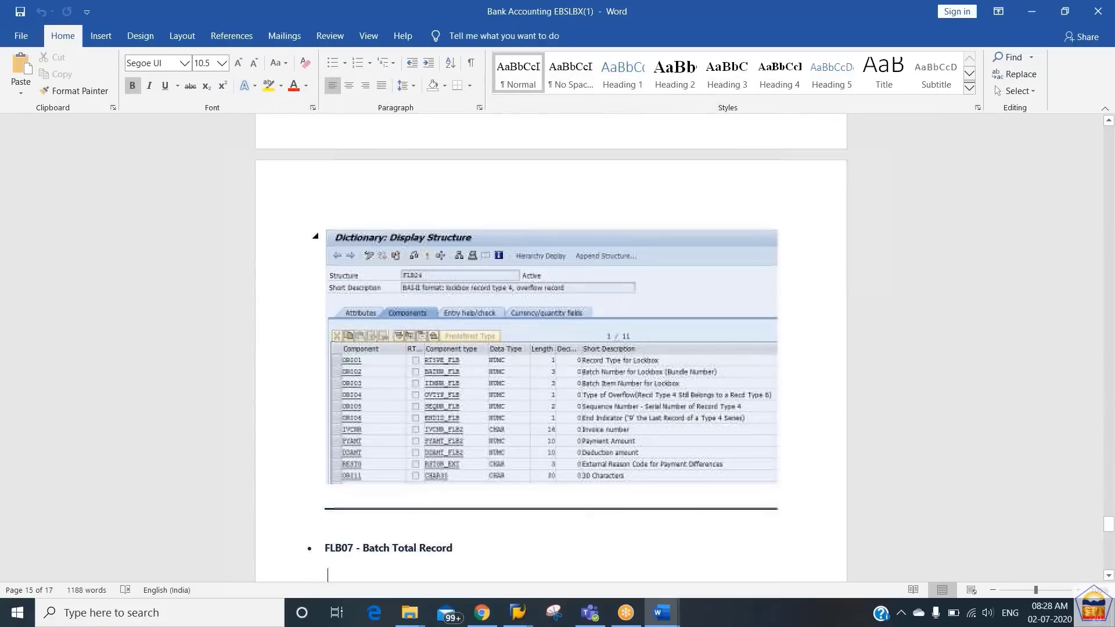
key("alt+Tab")
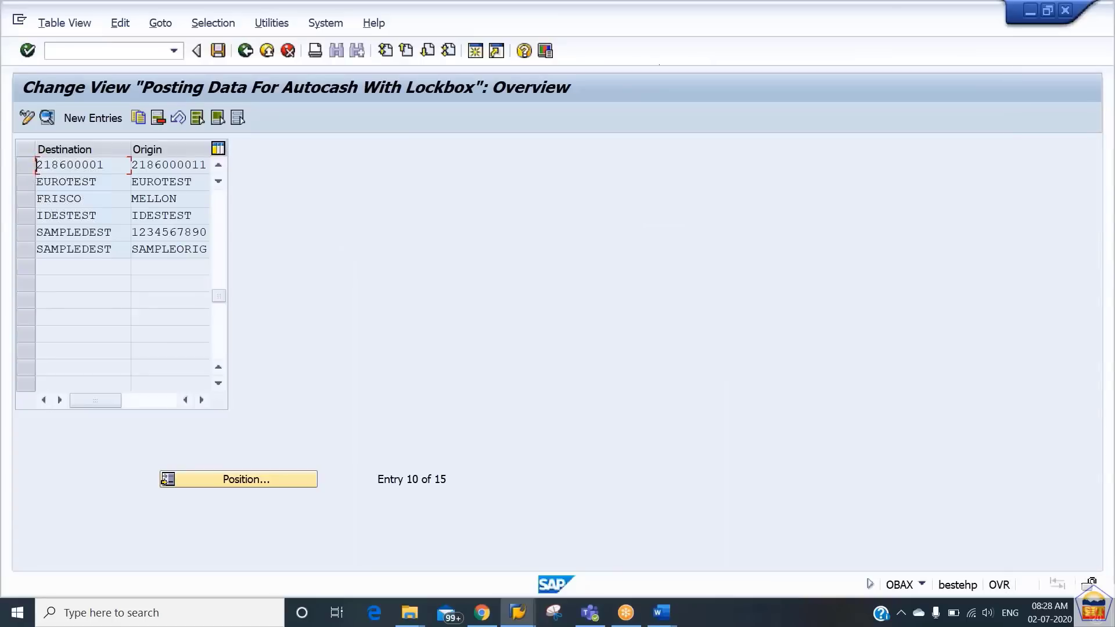